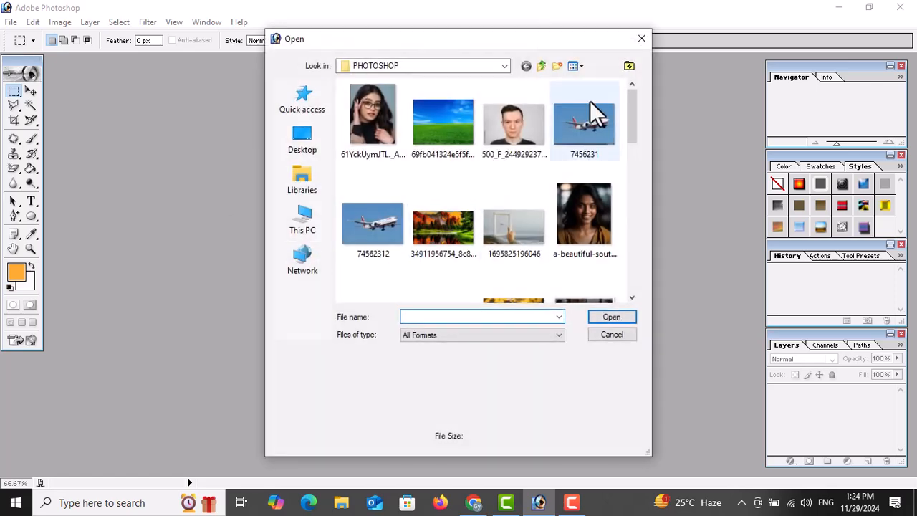
{"action": "left_click", "coordinate": [520, 239]}
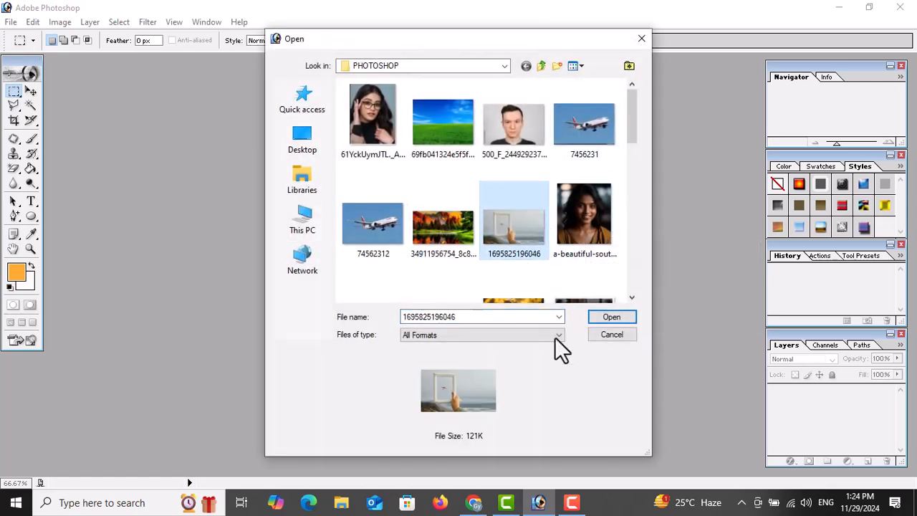
{"action": "left_click", "coordinate": [613, 318]}
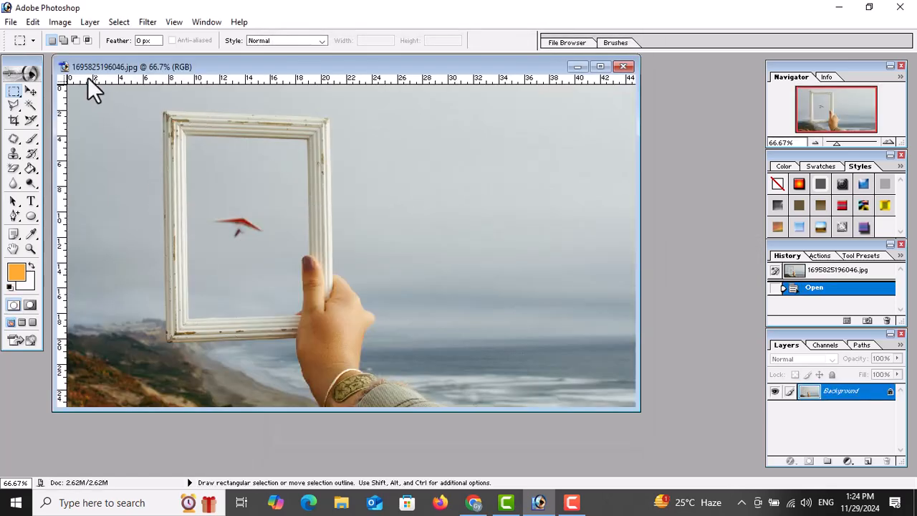
{"action": "left_click_drag", "start_coordinate": [134, 60], "coordinate": [404, 86]}
Open the image beautiful-girl-with-autumn-leaves-photo and position its window beside the picture-frame photo
{"action": "left_click", "coordinate": [11, 22]}
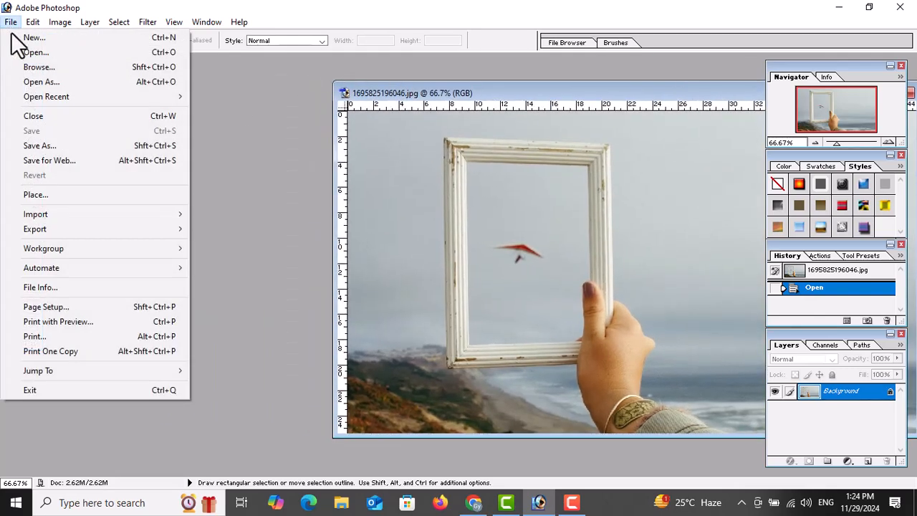
{"action": "left_click", "coordinate": [23, 54]}
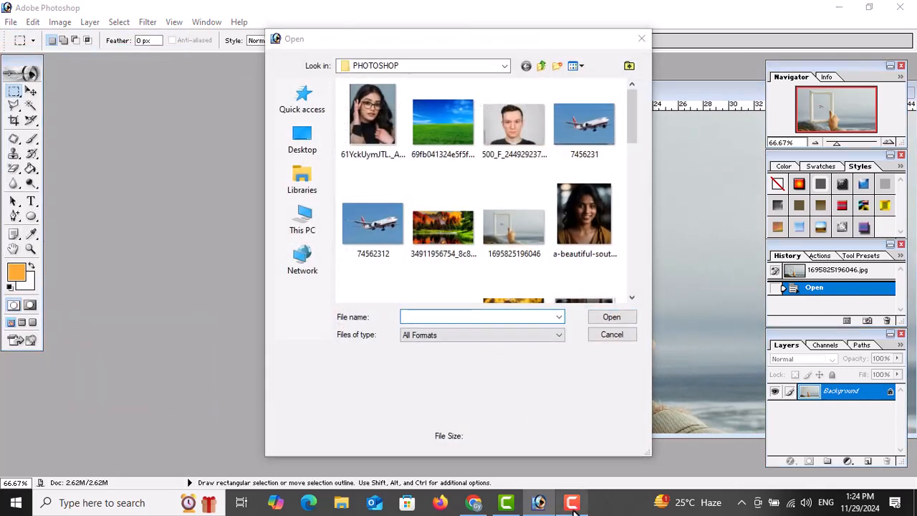
{"action": "left_click", "coordinate": [573, 506]}
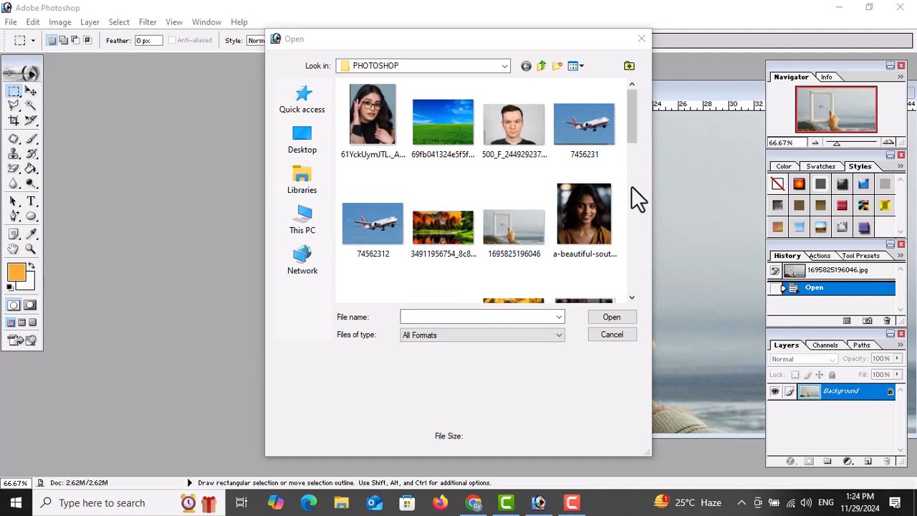
{"action": "left_click", "coordinate": [631, 130]}
{"action": "scroll", "coordinate": [632, 147], "scroll_direction": "down", "scroll_amount": 3}
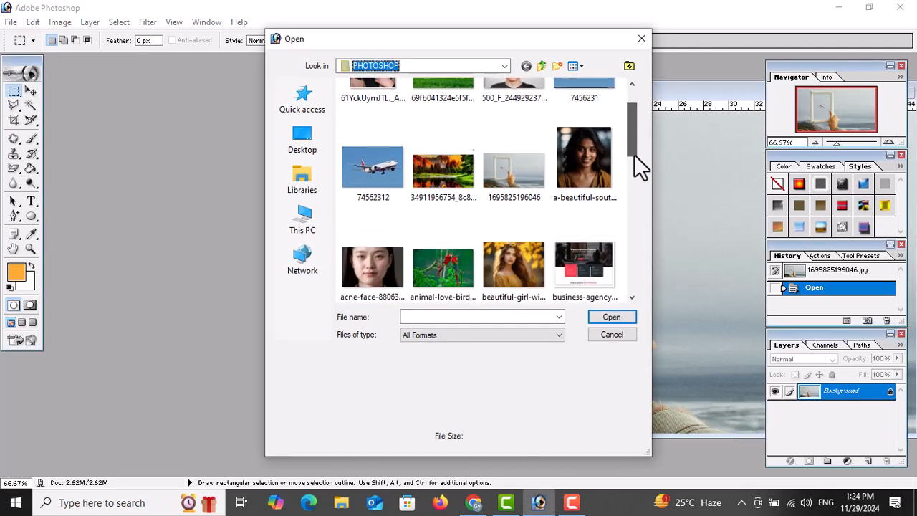
{"action": "left_click", "coordinate": [516, 195]}
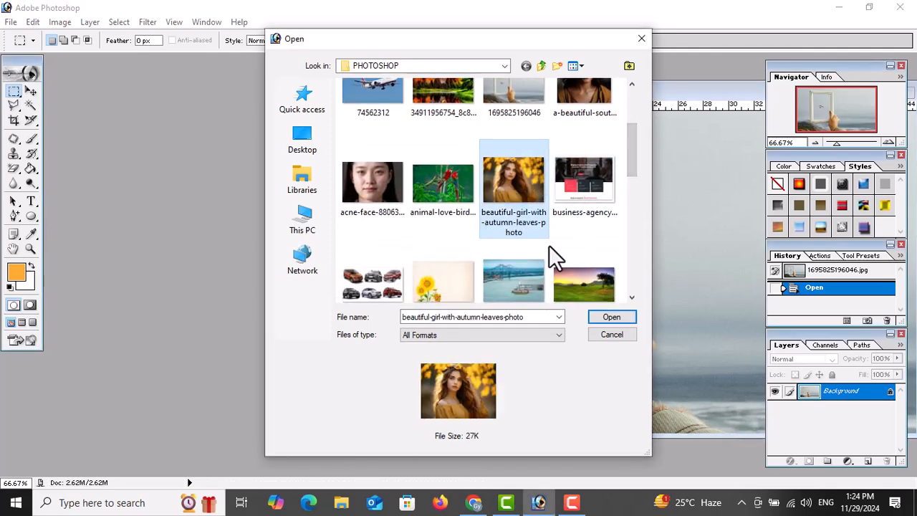
{"action": "left_click", "coordinate": [613, 319]}
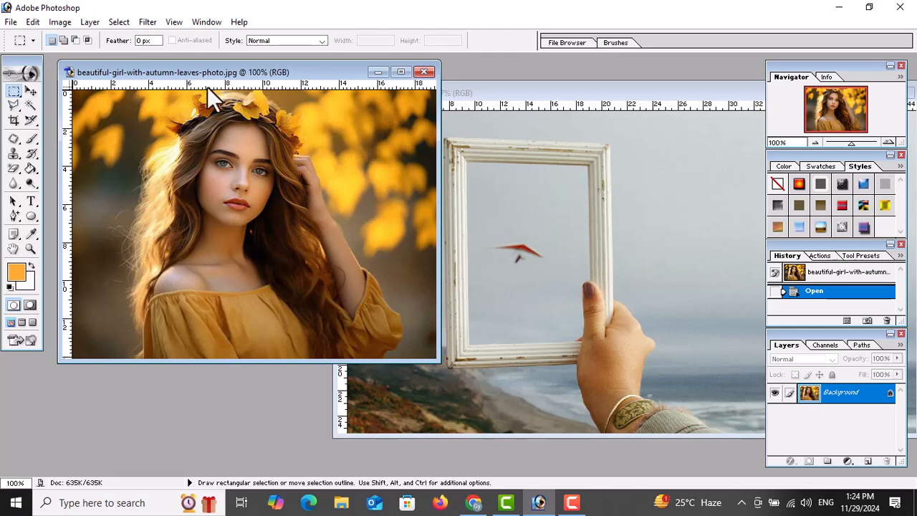
{"action": "left_click_drag", "start_coordinate": [237, 74], "coordinate": [256, 64]}
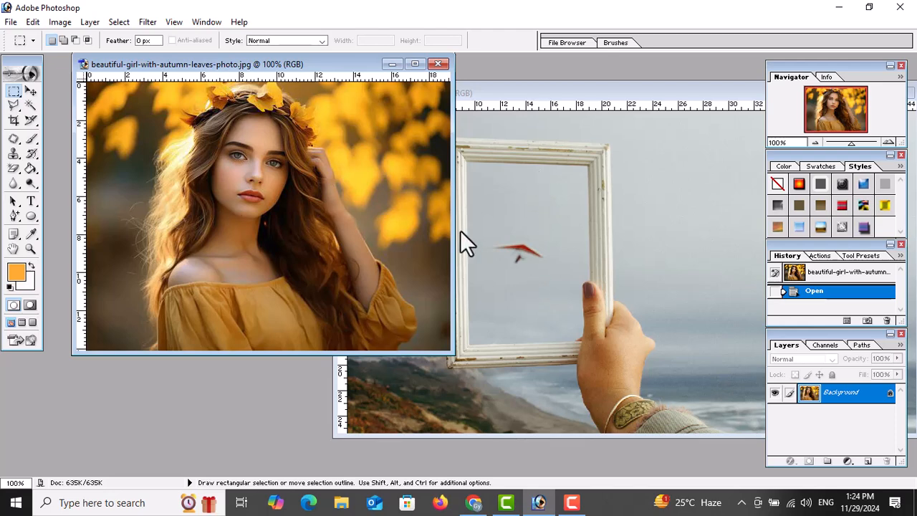
Select a rectangular area around the woman's head and neck with the Rectangular Marquee Tool and copy it
{"action": "right_click", "coordinate": [13, 91]}
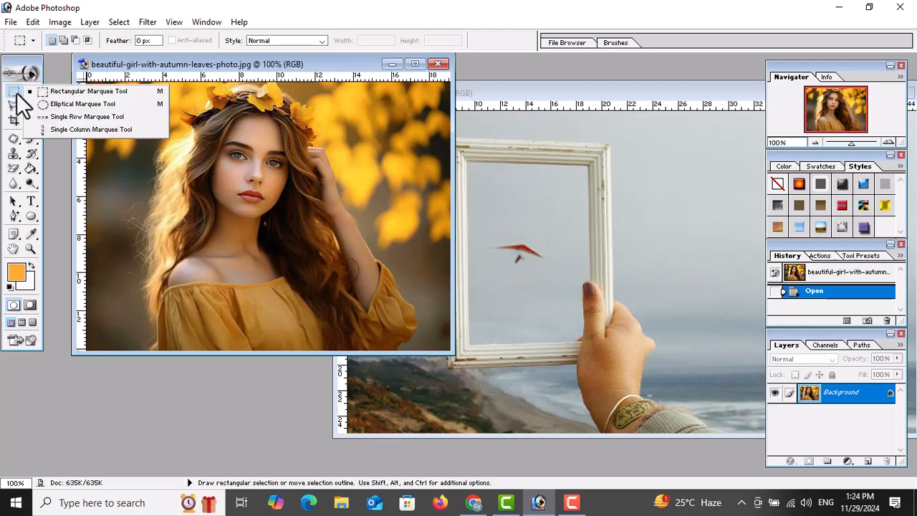
{"action": "left_click", "coordinate": [96, 94]}
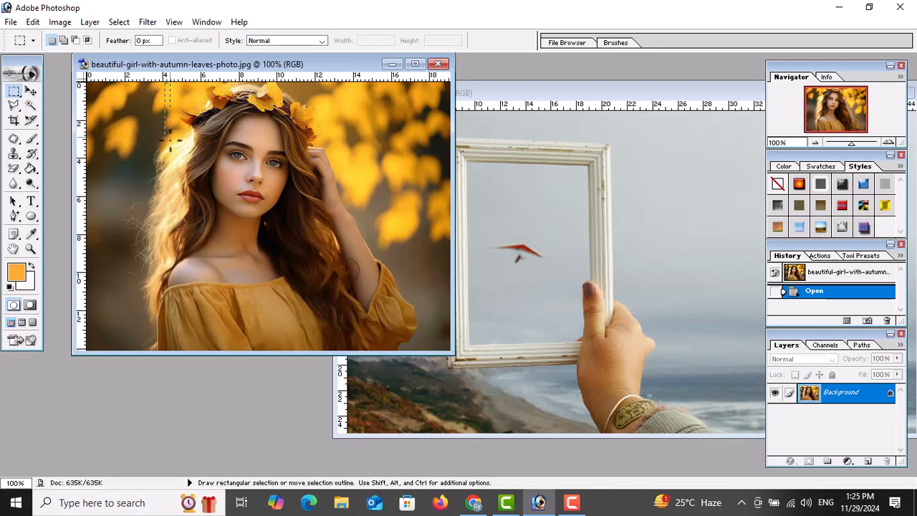
{"action": "left_click_drag", "start_coordinate": [291, 220], "coordinate": [329, 256]}
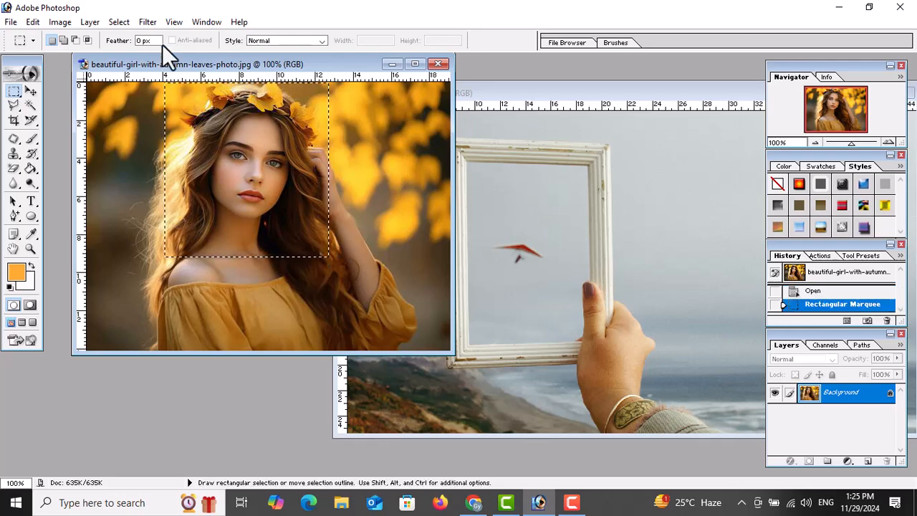
{"action": "left_click", "coordinate": [38, 19]}
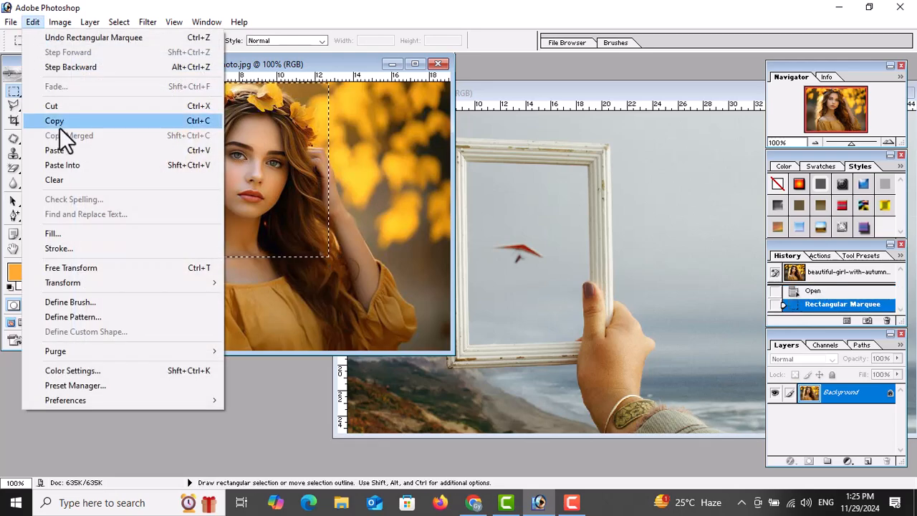
{"action": "left_click", "coordinate": [65, 121]}
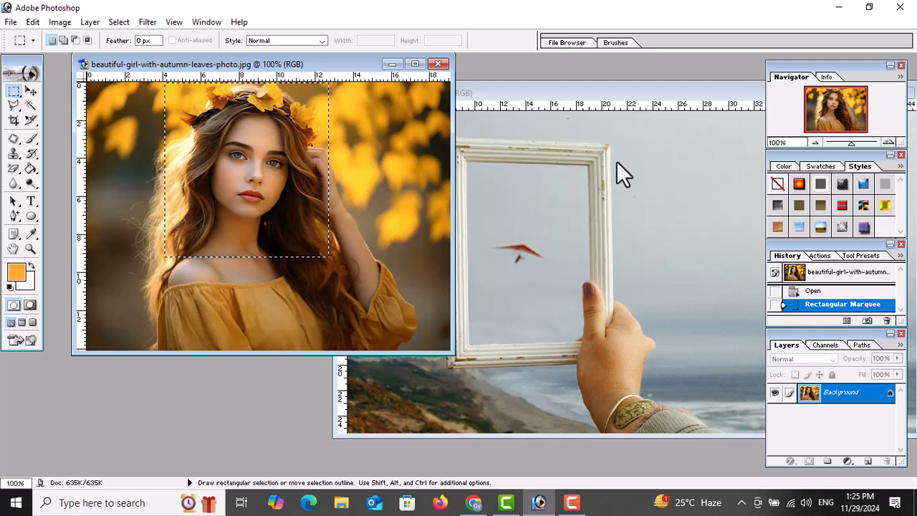
Bring the picture-frame photo to the front and paste the copied portrait into it
{"action": "left_click_drag", "start_coordinate": [378, 69], "coordinate": [337, 77]}
{"action": "left_click", "coordinate": [487, 107]}
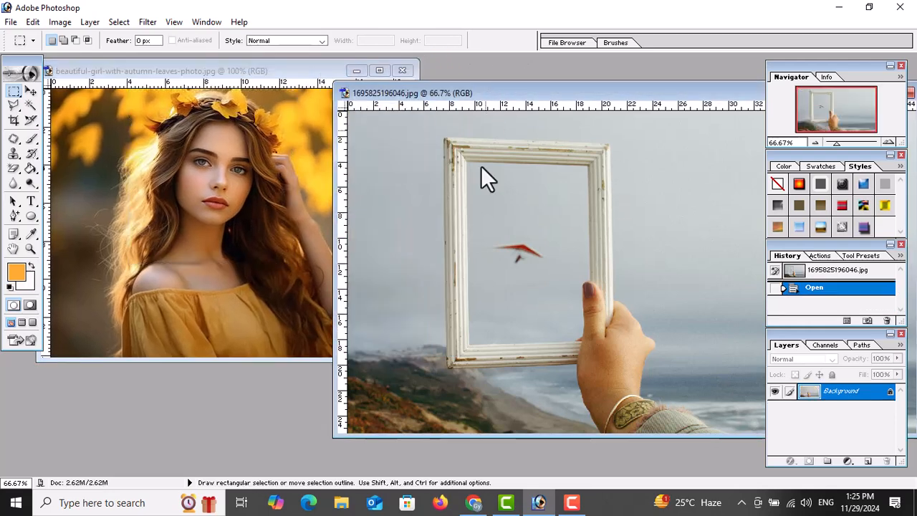
{"action": "left_click_drag", "start_coordinate": [404, 93], "coordinate": [256, 89]}
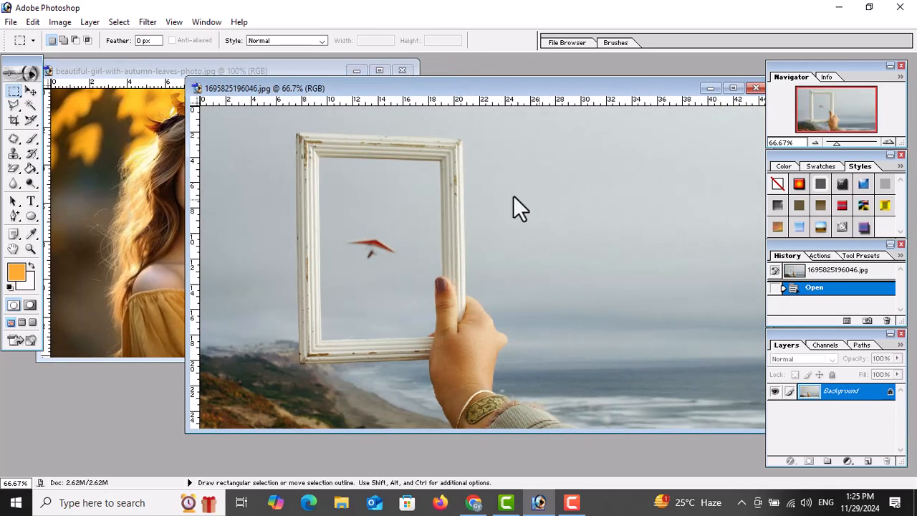
{"action": "left_click", "coordinate": [32, 21]}
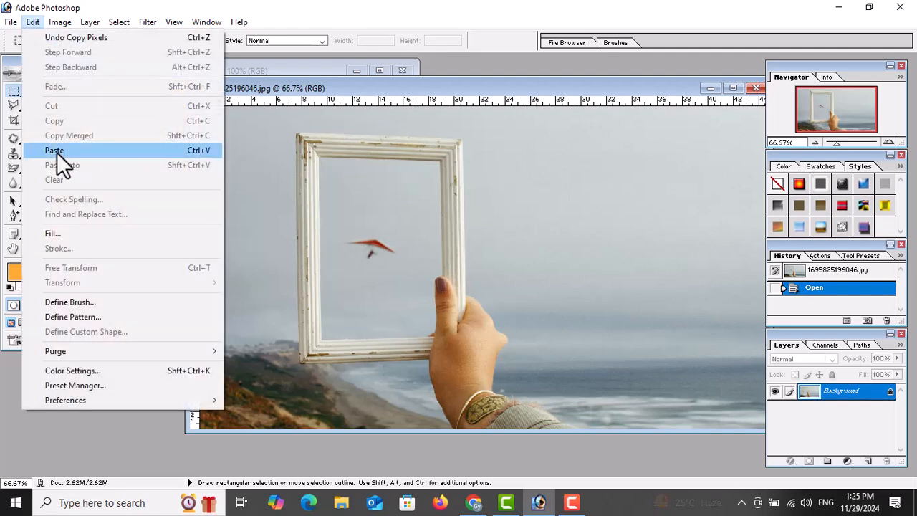
{"action": "left_click", "coordinate": [57, 150]}
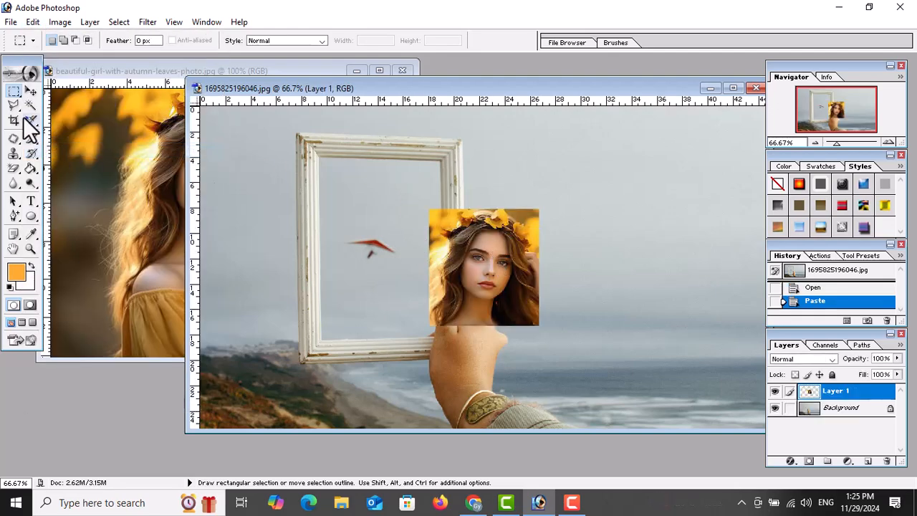
Move the pasted portrait into the frame opening and scale it to about 115.9% width and 156.5% height to fill it
{"action": "left_click", "coordinate": [31, 90]}
{"action": "left_click_drag", "start_coordinate": [520, 266], "coordinate": [399, 230]}
{"action": "left_click_drag", "start_coordinate": [430, 275], "coordinate": [449, 341]}
{"action": "left_click_drag", "start_coordinate": [321, 339], "coordinate": [322, 340]}
{"action": "left_click_drag", "start_coordinate": [320, 157], "coordinate": [319, 155]}
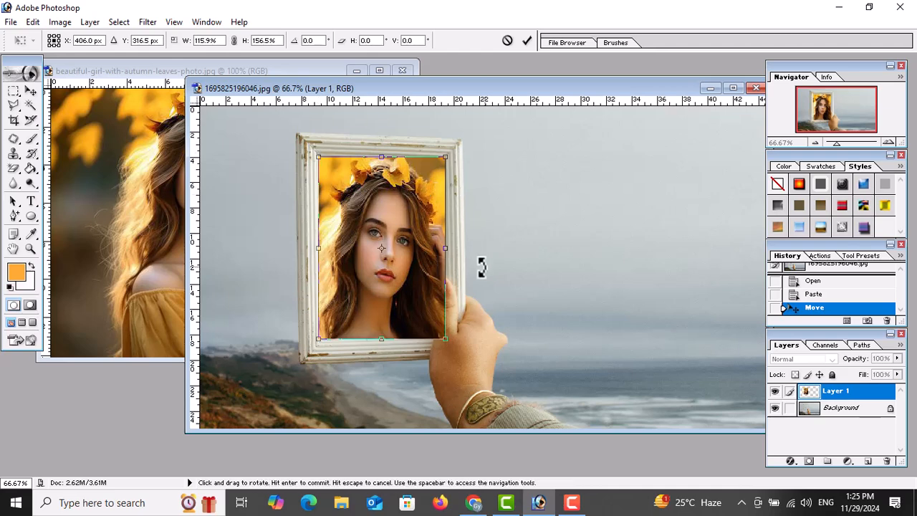
{"action": "key", "text": "Return"}
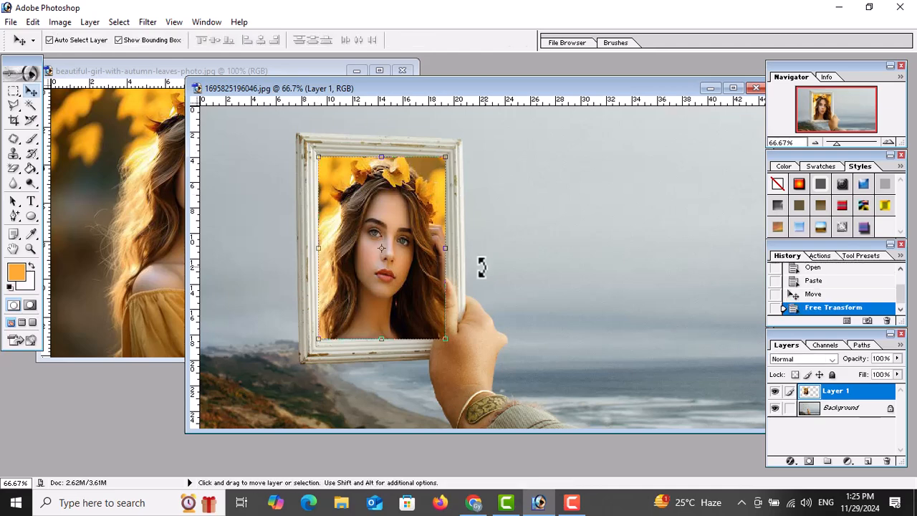
Set the portrait layer's blending mode to Luminosity
{"action": "left_click", "coordinate": [823, 360]}
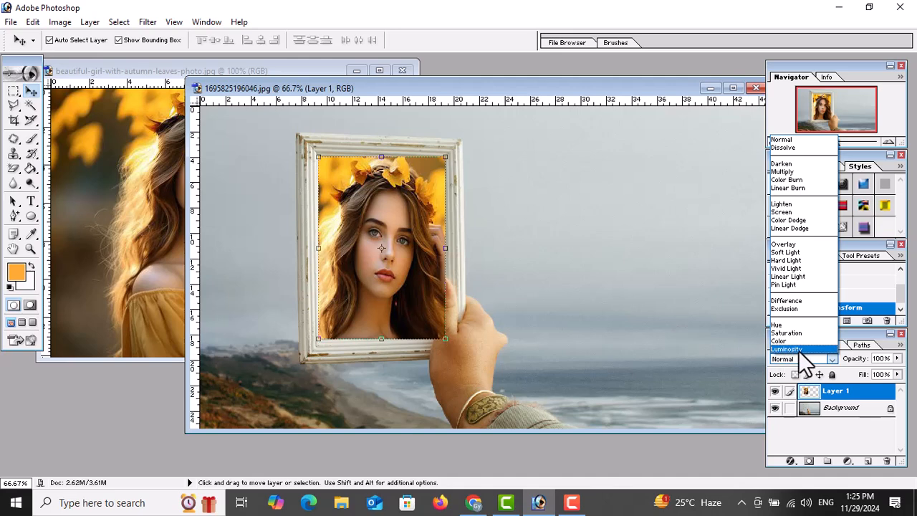
{"action": "left_click", "coordinate": [797, 361]}
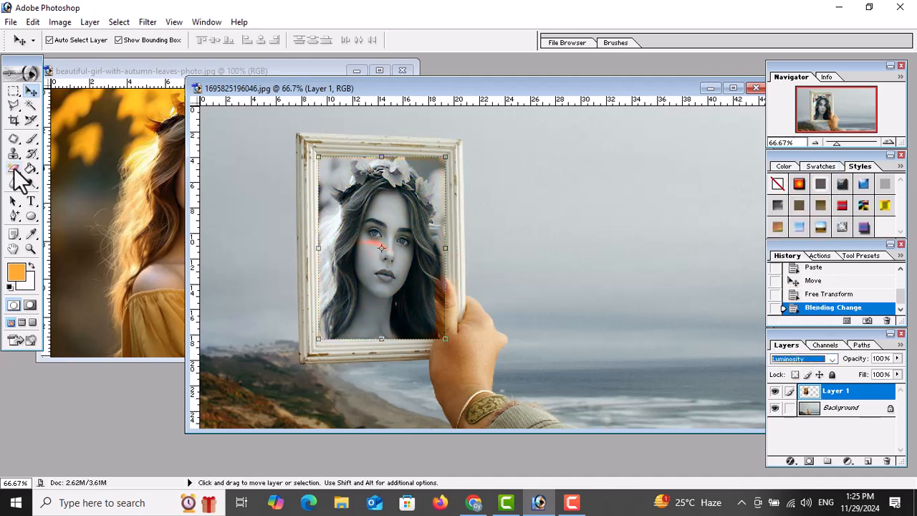
Erase the portrait's background beside the flower crown with the Magic Eraser at tolerance 32, undo the last erasure, and erase at the thumb
{"action": "left_click", "coordinate": [14, 171]}
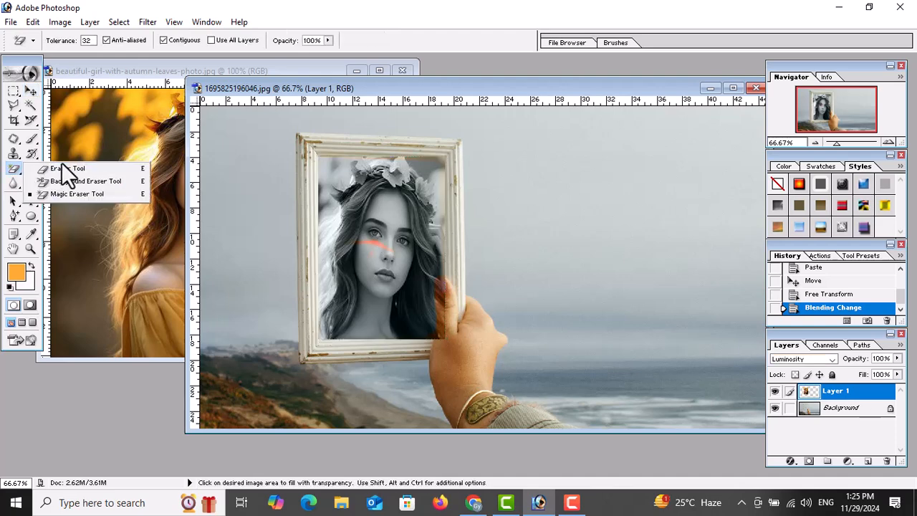
{"action": "left_click", "coordinate": [65, 195]}
{"action": "left_click", "coordinate": [327, 172]}
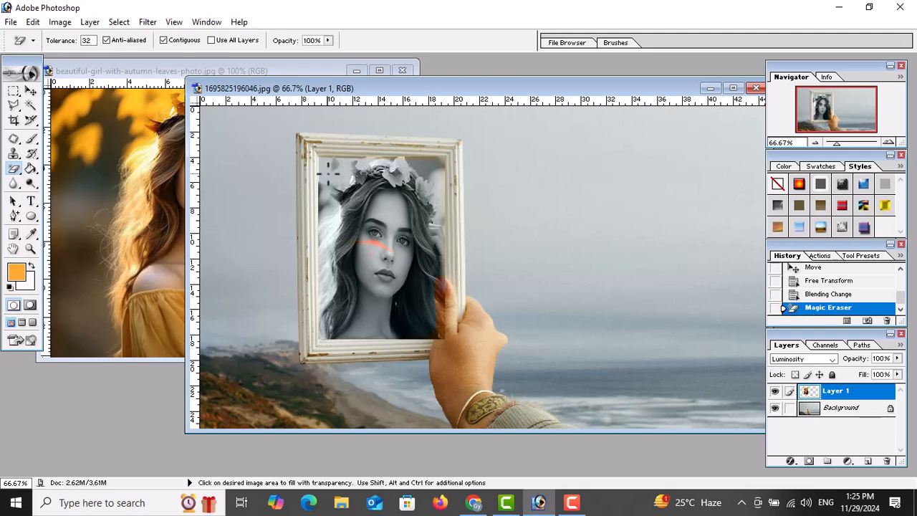
{"action": "left_click", "coordinate": [337, 165]}
{"action": "left_click", "coordinate": [430, 169]}
{"action": "left_click", "coordinate": [431, 173]}
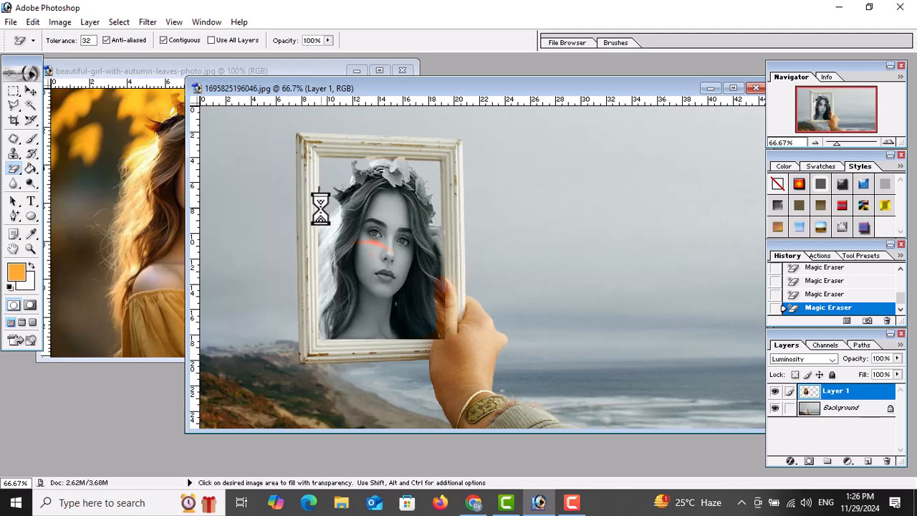
{"action": "key", "text": "ctrl+z"}
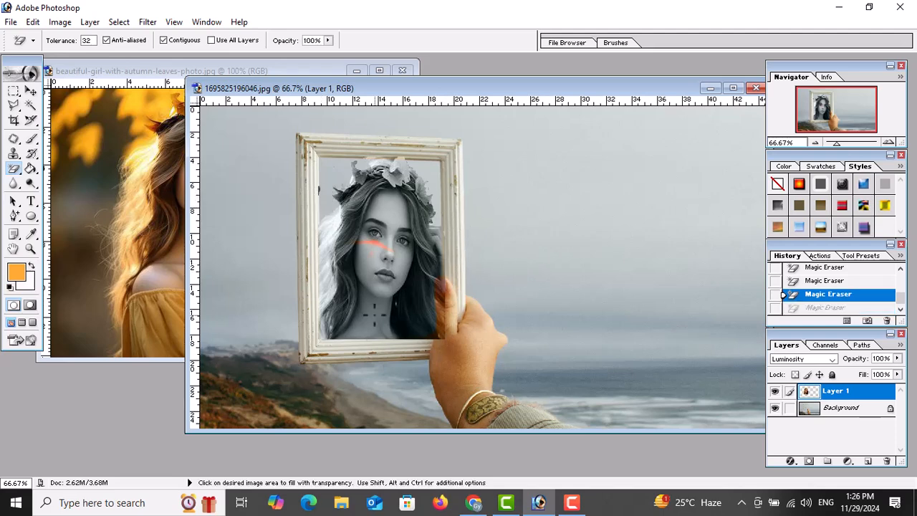
{"action": "left_click", "coordinate": [448, 293]}
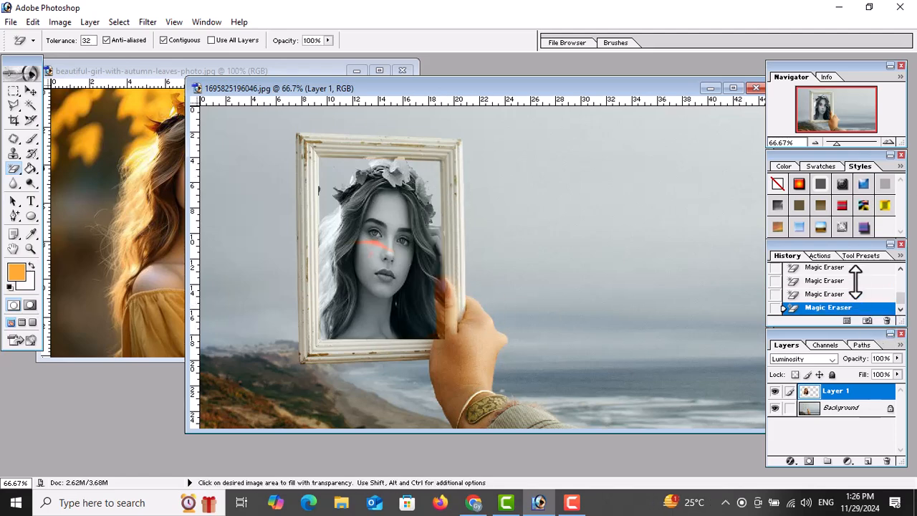
Set the portrait layer's blending mode to Normal
{"action": "left_click", "coordinate": [831, 359]}
{"action": "left_click", "coordinate": [833, 360]}
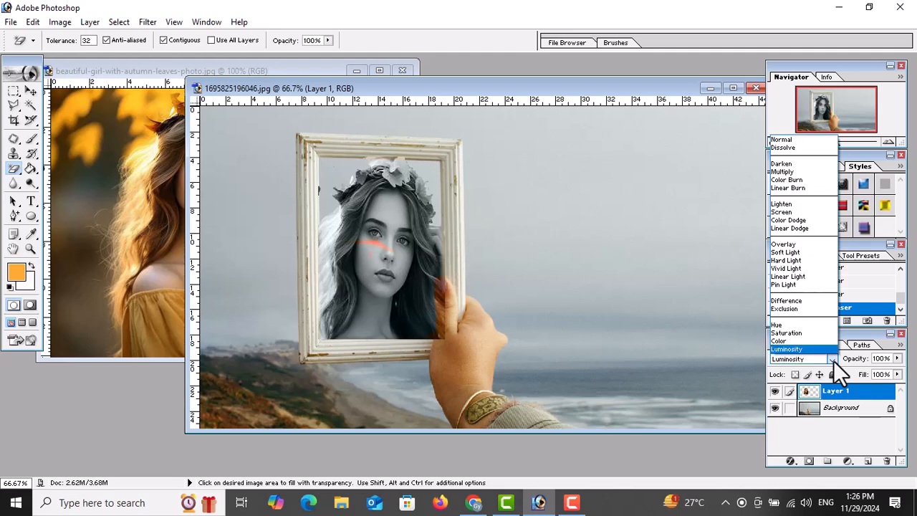
{"action": "left_click", "coordinate": [799, 140]}
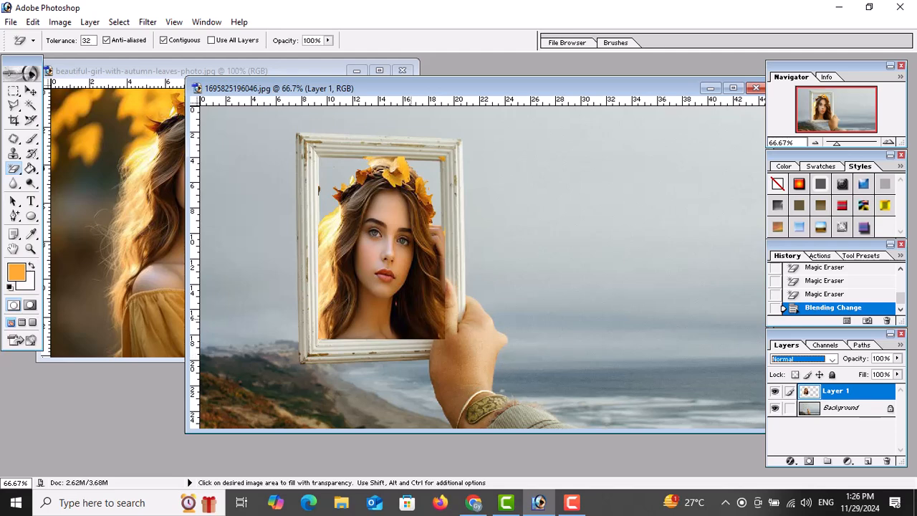
Scale the portrait to about 102.6% width and 100.7% height and rotate it about -0.7° to match the frame opening
{"action": "left_click", "coordinate": [30, 91]}
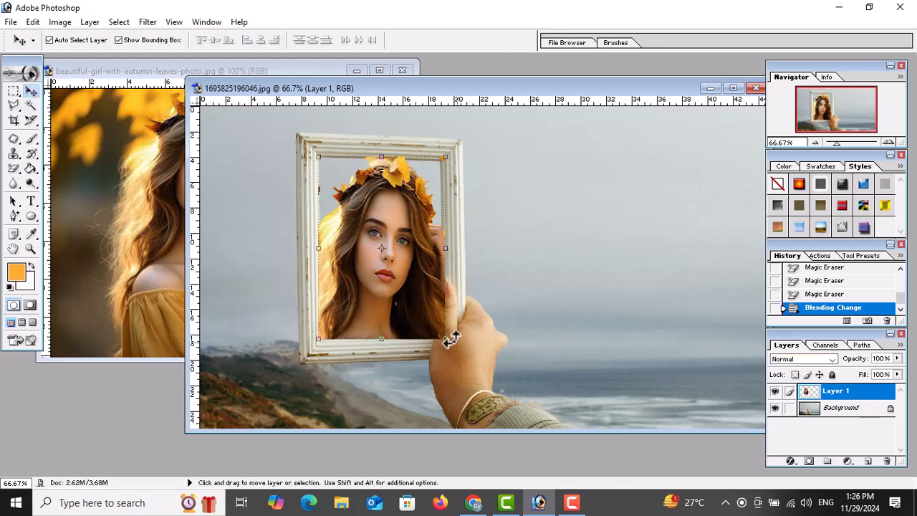
{"action": "left_click_drag", "start_coordinate": [442, 339], "coordinate": [449, 341]}
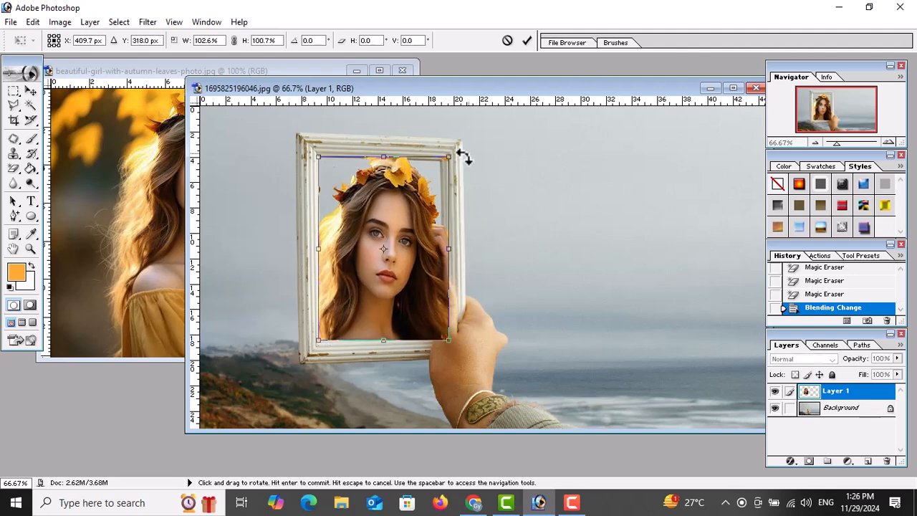
{"action": "left_click_drag", "start_coordinate": [456, 158], "coordinate": [454, 161]}
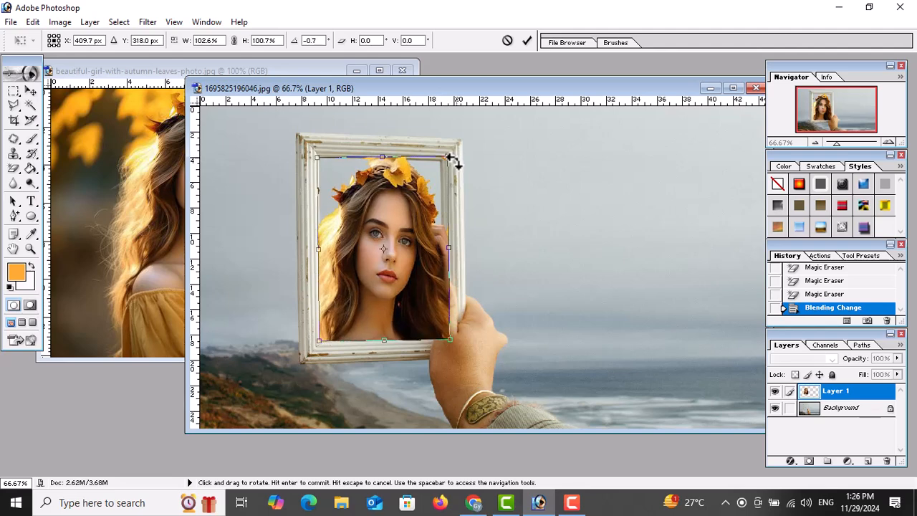
{"action": "key", "text": "Return"}
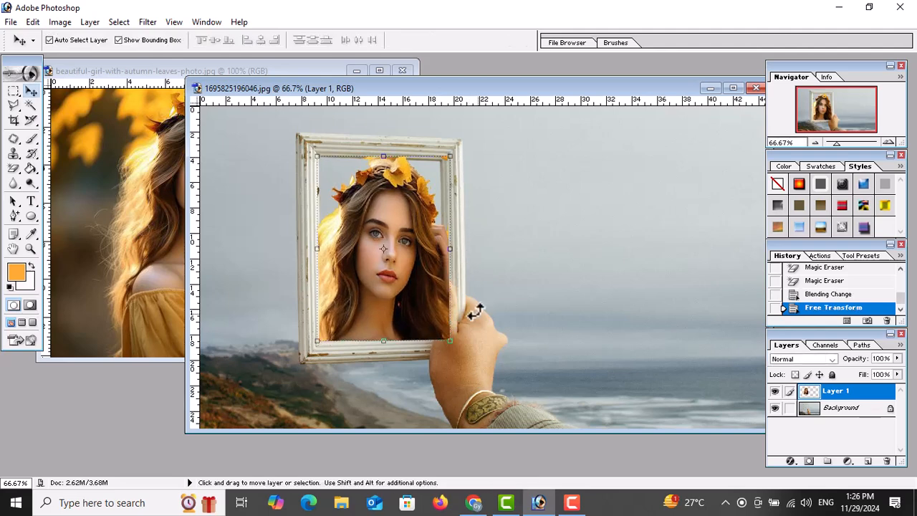
Erase the portrait's overlap at the thumb beside the frame with the Background Eraser, using a 13 px brush and 50% tolerance
{"action": "left_click", "coordinate": [13, 169]}
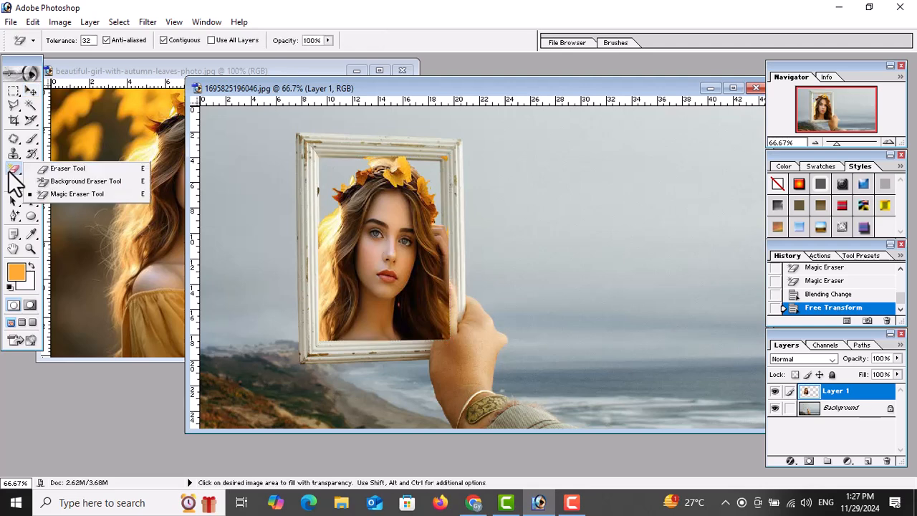
{"action": "left_click", "coordinate": [83, 182]}
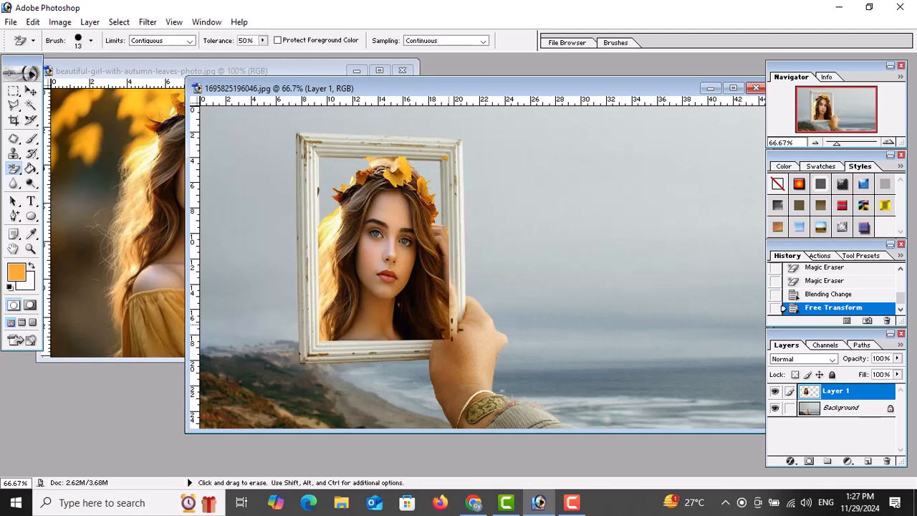
{"action": "mouse_move", "coordinate": [447, 334]}
{"action": "left_mouse_down"}
{"action": "mouse_move", "coordinate": [447, 276]}
{"action": "mouse_move", "coordinate": [450, 313]}
{"action": "left_mouse_up"}
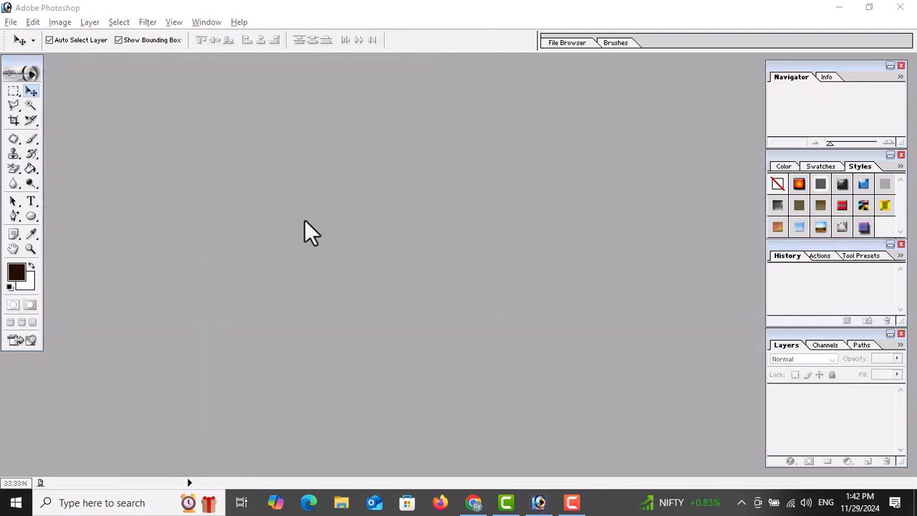
Open the "—Pngtree—hand drawn style welcome font_5525301" image from the PHOTOSHOP folder, ignoring its embedded ICC profile
{"action": "left_click", "coordinate": [12, 22]}
{"action": "left_click", "coordinate": [31, 48]}
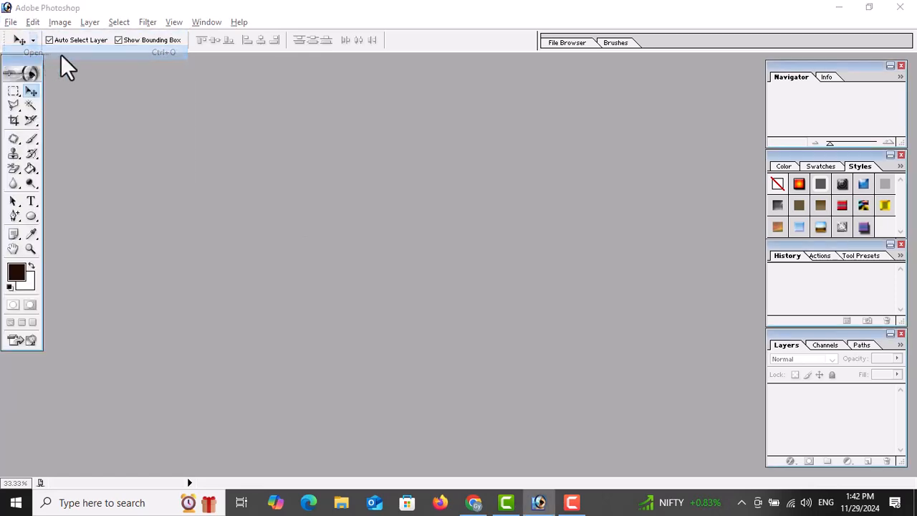
{"action": "left_click_drag", "start_coordinate": [636, 136], "coordinate": [630, 272]}
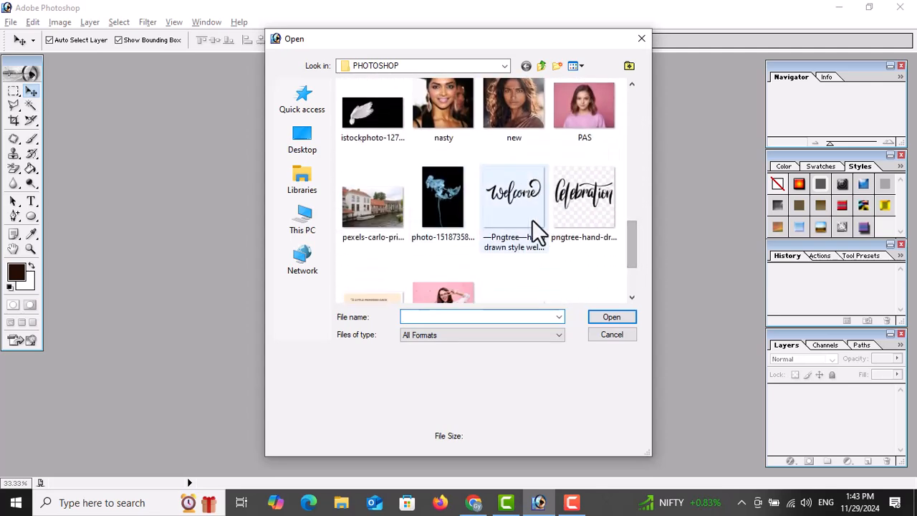
{"action": "left_click", "coordinate": [499, 202]}
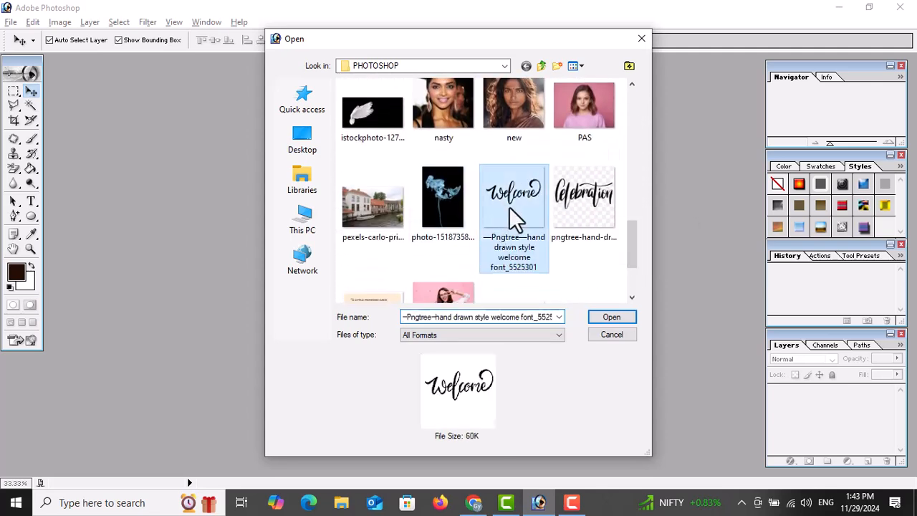
{"action": "left_click", "coordinate": [601, 318]}
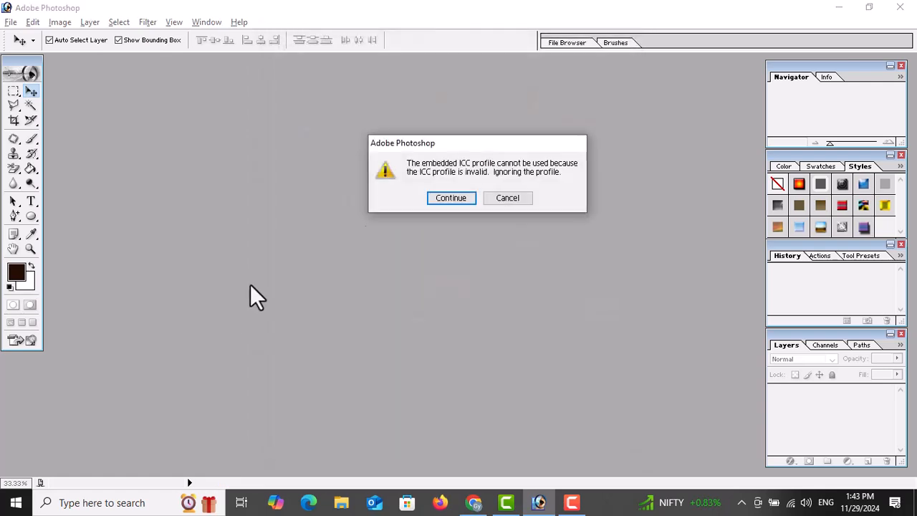
{"action": "left_click", "coordinate": [445, 199]}
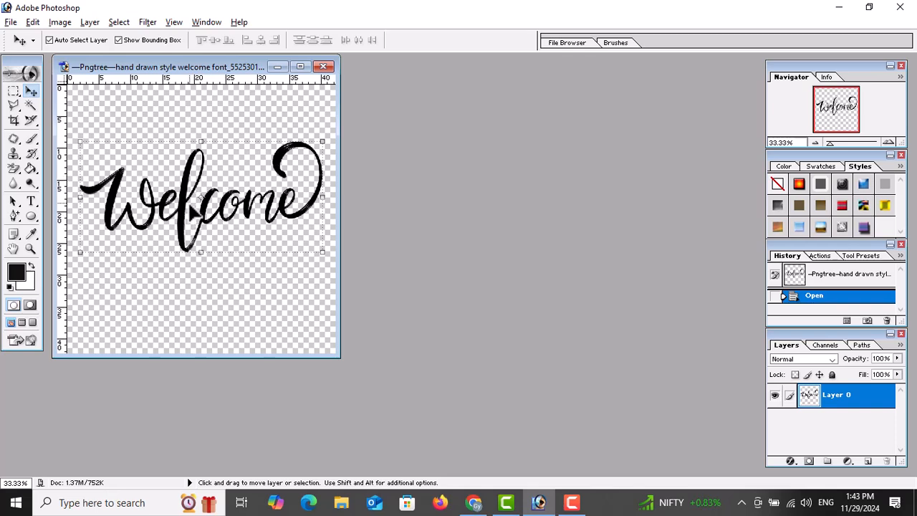
Create a new RGB document at the 1024 x 768 preset size with white contents
{"action": "left_click", "coordinate": [10, 22]}
{"action": "left_click", "coordinate": [69, 42]}
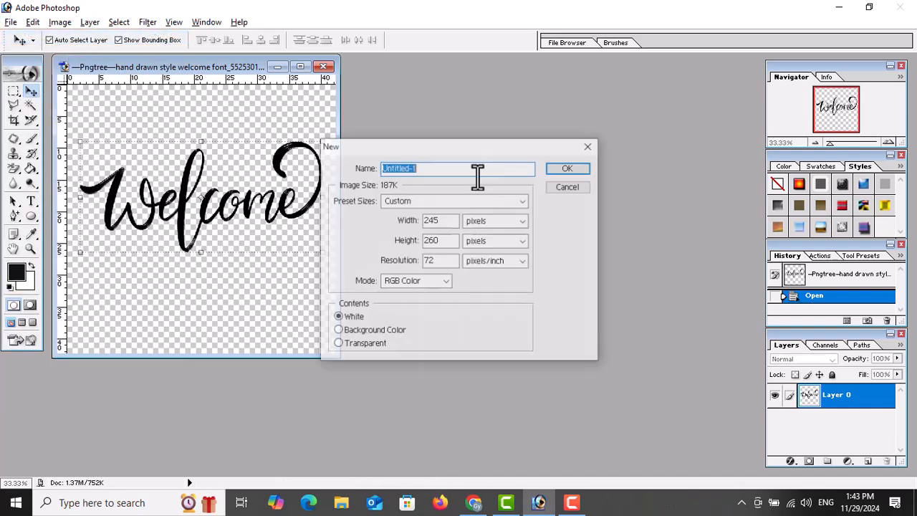
{"action": "left_click", "coordinate": [398, 201]}
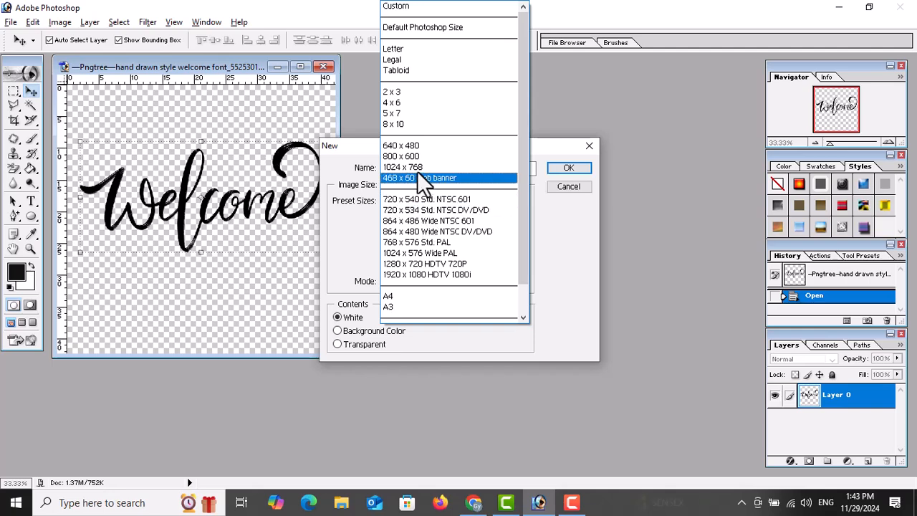
{"action": "left_click", "coordinate": [418, 167]}
{"action": "left_click", "coordinate": [570, 169]}
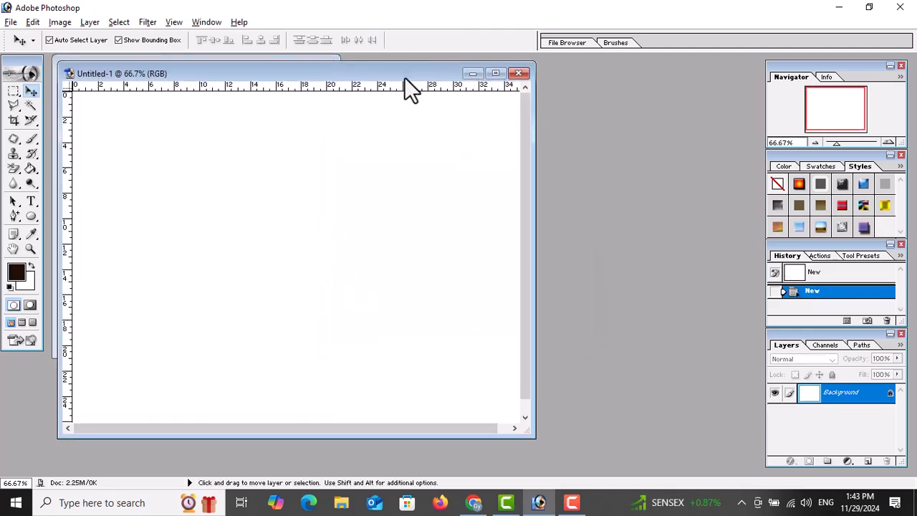
Copy the Welcome lettering into the new document, then scale it down and position it to fit the canvas
{"action": "left_click_drag", "start_coordinate": [403, 75], "coordinate": [543, 112]}
{"action": "left_click", "coordinate": [135, 147]}
{"action": "left_click_drag", "start_coordinate": [136, 147], "coordinate": [350, 294]}
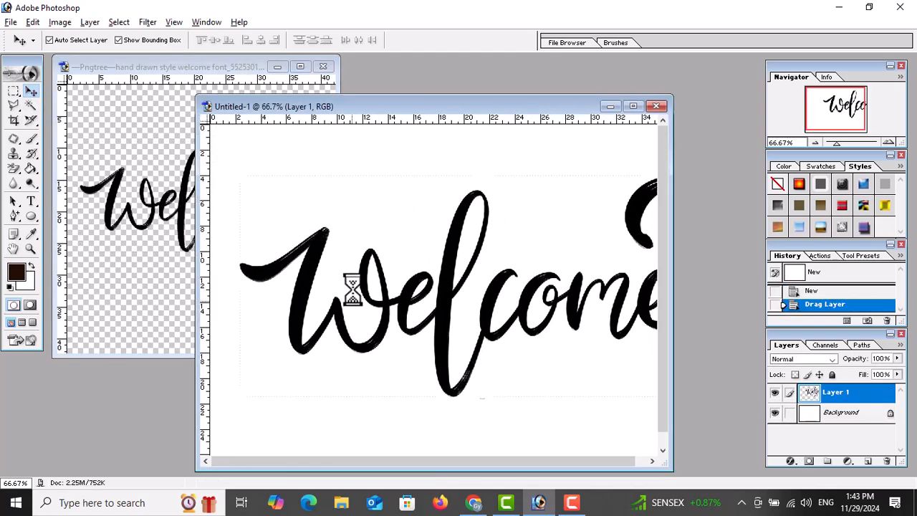
{"action": "left_click_drag", "start_coordinate": [240, 176], "coordinate": [336, 219]}
{"action": "left_click_drag", "start_coordinate": [392, 266], "coordinate": [310, 250]}
{"action": "key", "text": "Return"}
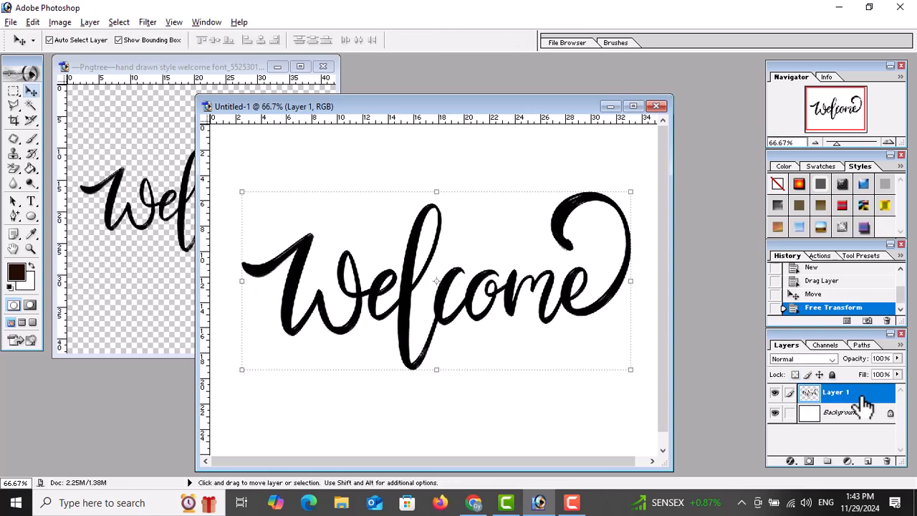
Add a Solid Color fill layer in orange FF5C02 above the lettering layer
{"action": "left_click", "coordinate": [849, 460]}
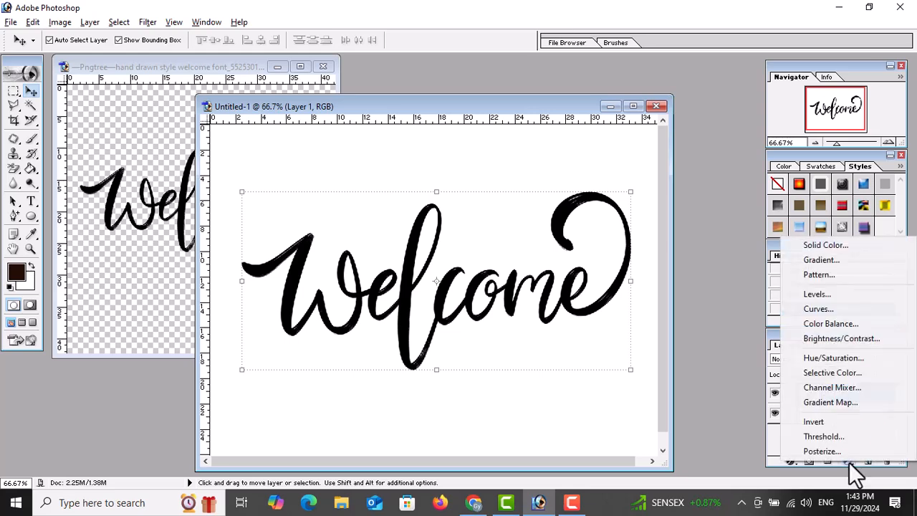
{"action": "left_click", "coordinate": [805, 248]}
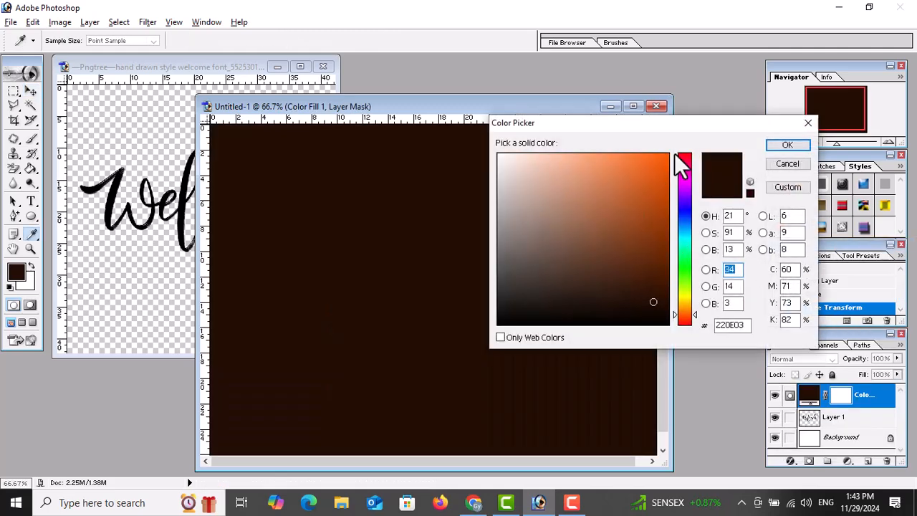
{"action": "left_click", "coordinate": [666, 155]}
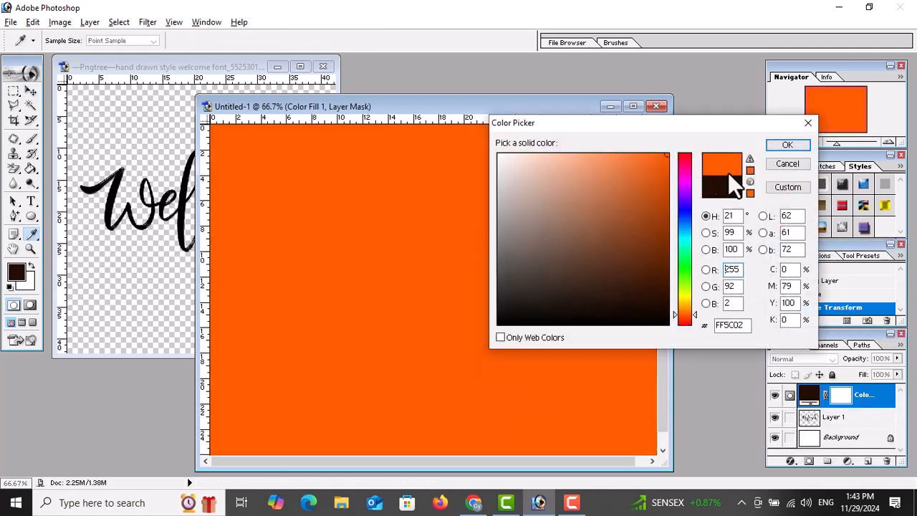
{"action": "left_click", "coordinate": [795, 146]}
{"action": "key", "text": "v"}
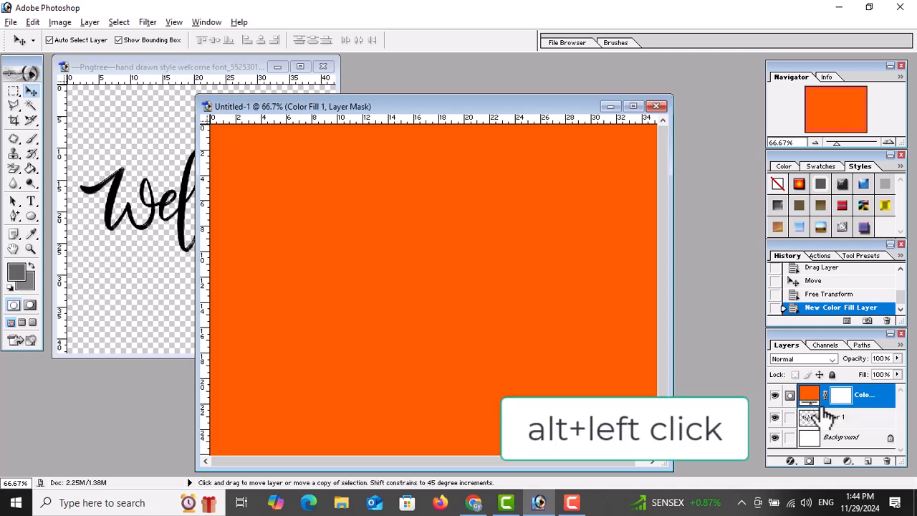
Group the orange fill layer with the lettering layer below so the color fills only the word
{"action": "left_click", "coordinate": [825, 406], "text": "alt"}
{"action": "left_click", "coordinate": [826, 405], "text": "alt"}
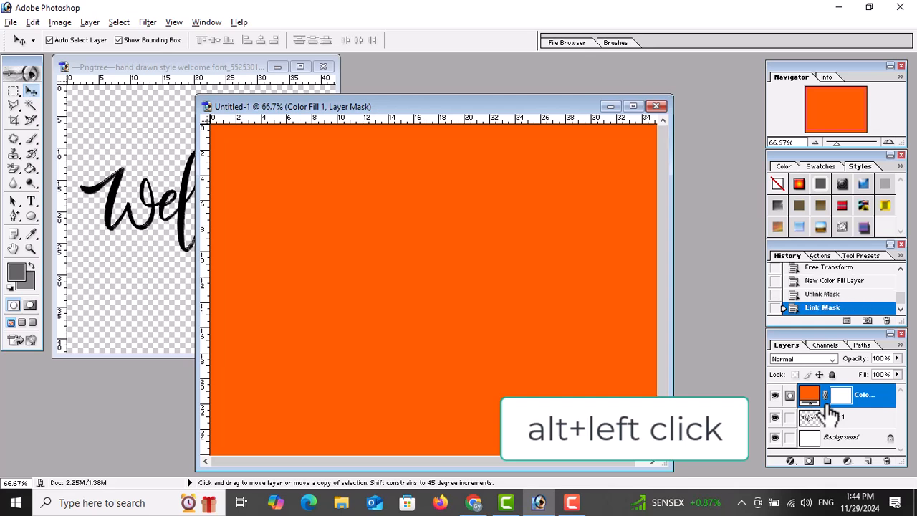
{"action": "left_click", "coordinate": [825, 406], "text": "alt"}
{"action": "left_click", "coordinate": [826, 405], "text": "alt"}
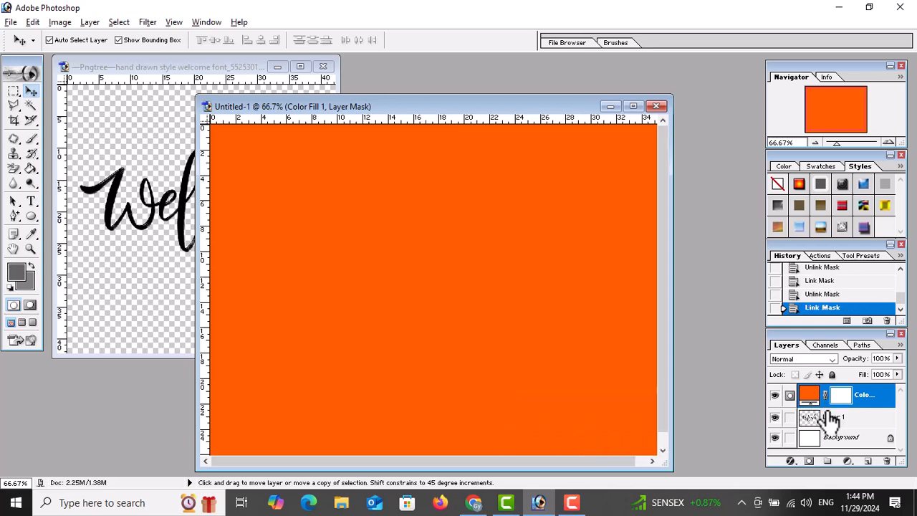
{"action": "left_click", "coordinate": [839, 406], "text": "alt"}
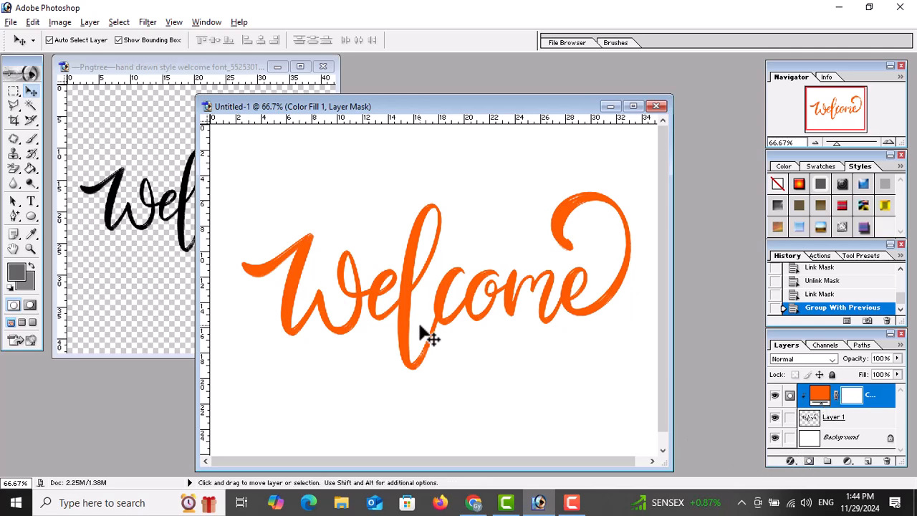
Change the clipped fill layer's color to blue
{"action": "double_click", "coordinate": [821, 395]}
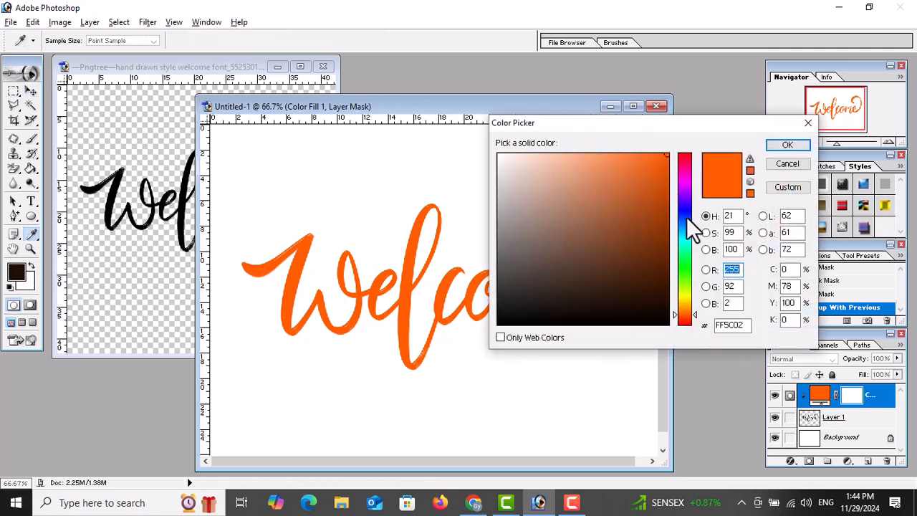
{"action": "left_click", "coordinate": [686, 218]}
{"action": "left_click", "coordinate": [800, 148]}
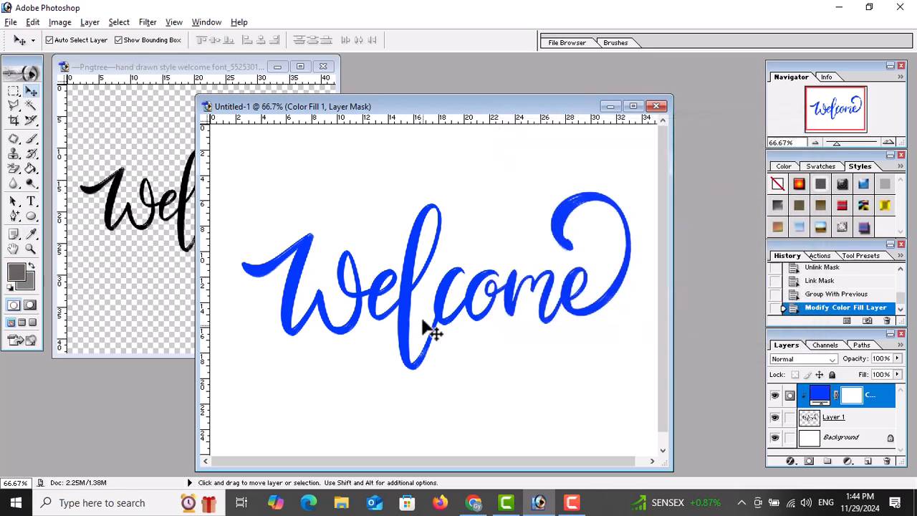
{"action": "left_click", "coordinate": [572, 503]}
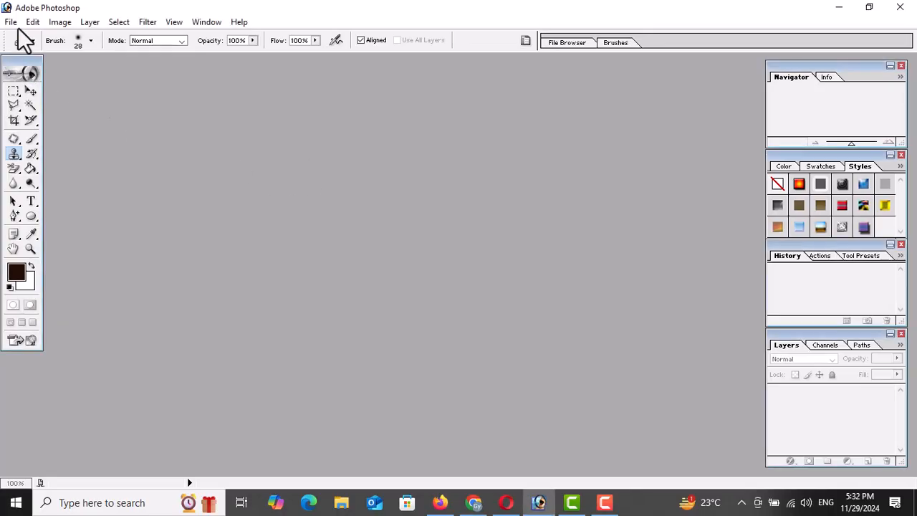
{"action": "left_click", "coordinate": [10, 22]}
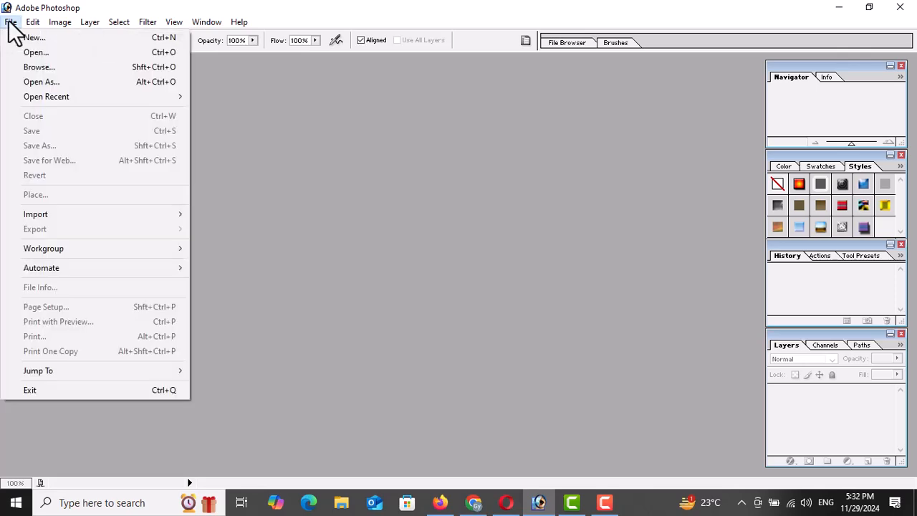
{"action": "left_click", "coordinate": [36, 54]}
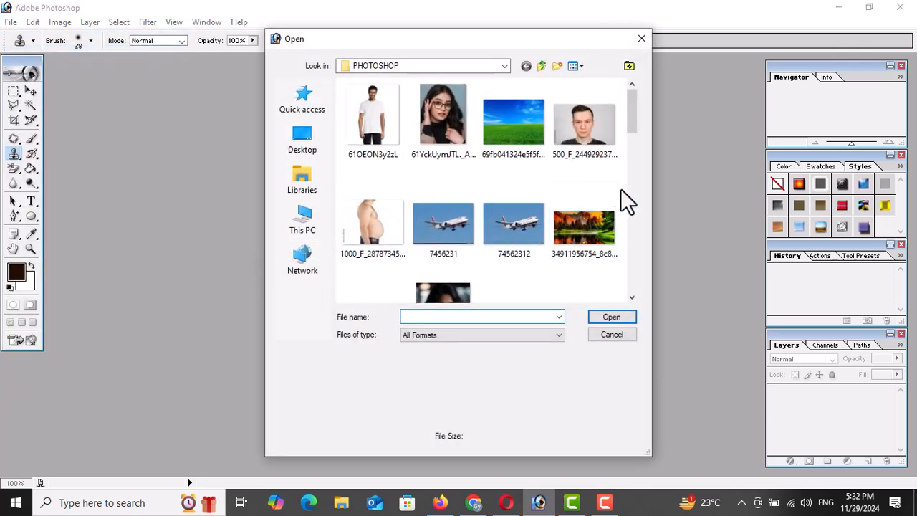
{"action": "left_click_drag", "start_coordinate": [634, 120], "coordinate": [636, 205]}
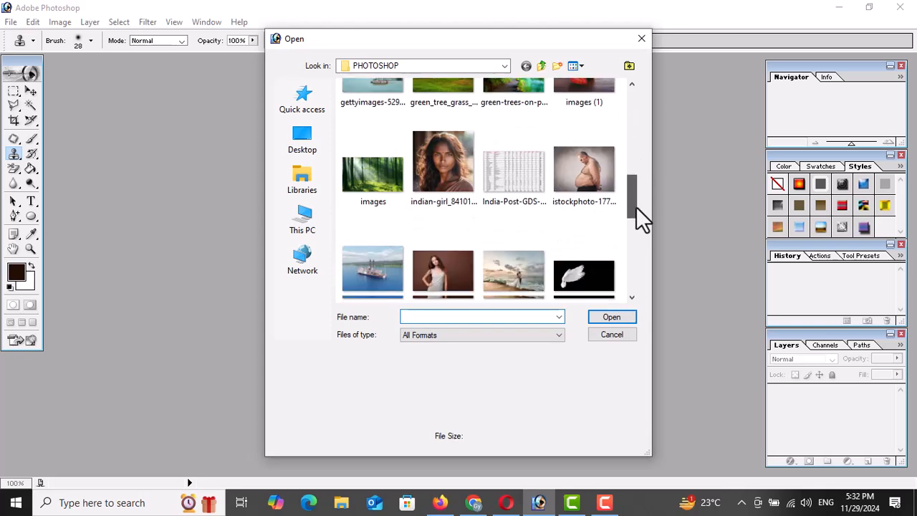
{"action": "left_click", "coordinate": [577, 163]}
{"action": "left_click", "coordinate": [614, 320]}
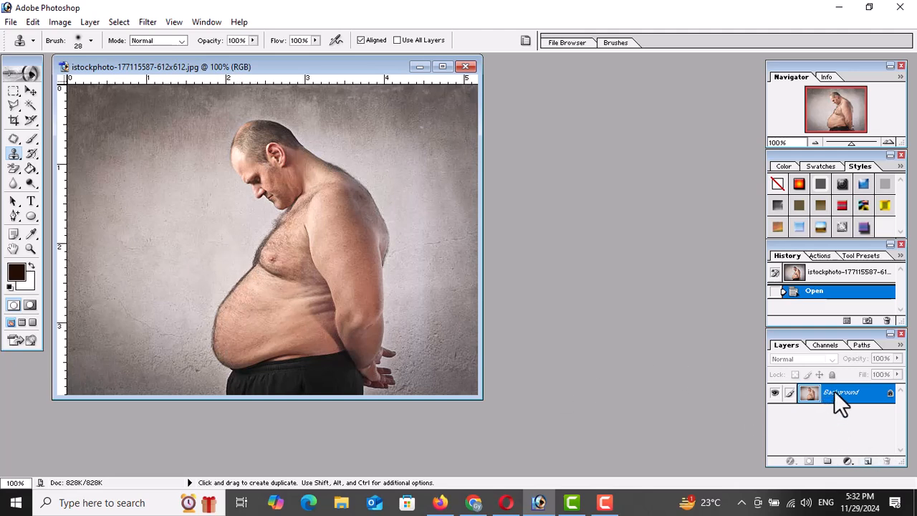
Duplicate the Background layer and open the copy in the Liquify filter
{"action": "left_click_drag", "start_coordinate": [834, 390], "coordinate": [869, 464]}
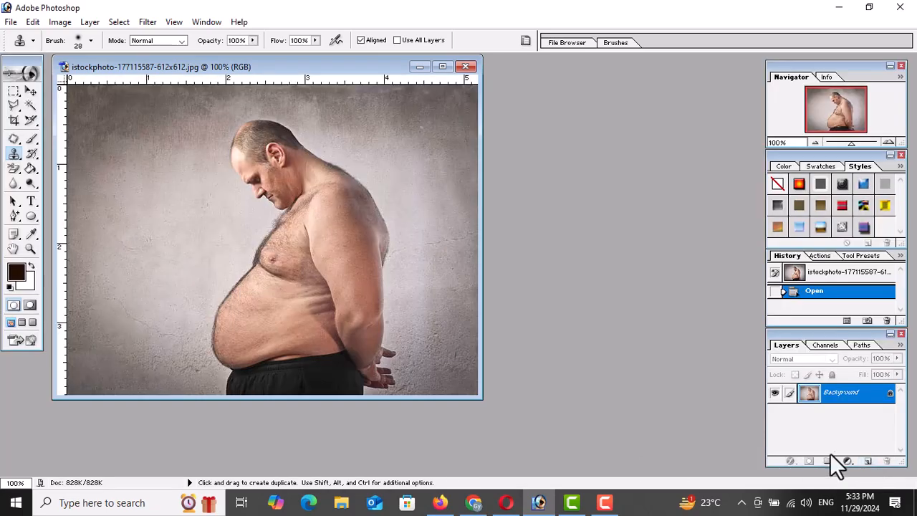
{"action": "left_click_drag", "start_coordinate": [839, 395], "coordinate": [868, 462]}
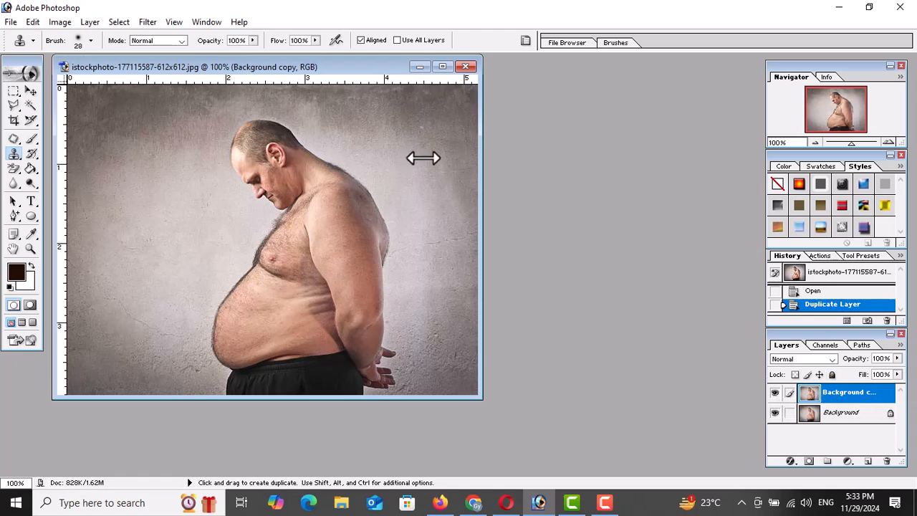
{"action": "left_click", "coordinate": [147, 23]}
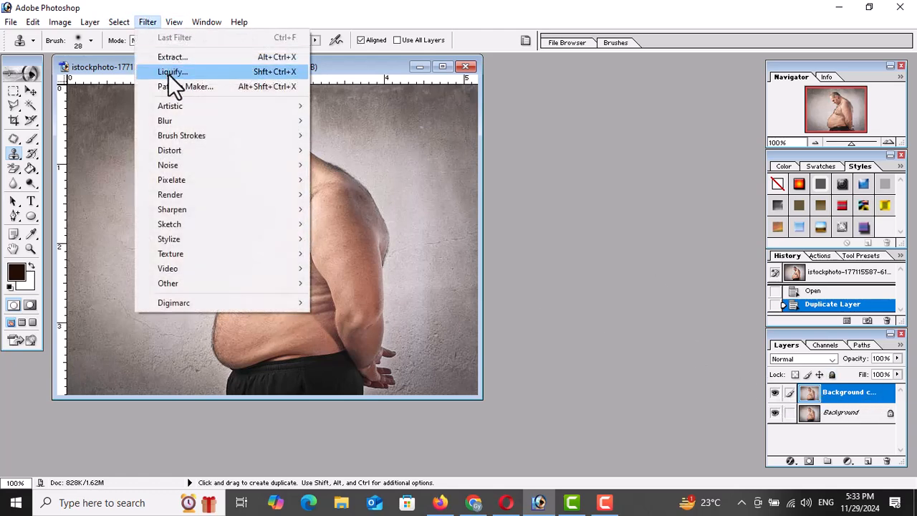
{"action": "left_click", "coordinate": [168, 72]}
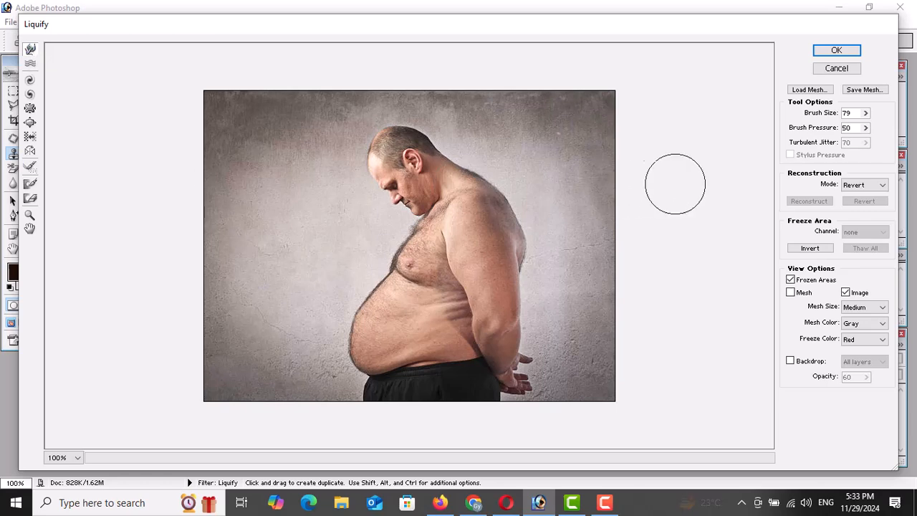
Push the front edge of the man's belly inward with the Warp brush at size 91 and pressure 40
{"action": "left_click", "coordinate": [865, 128]}
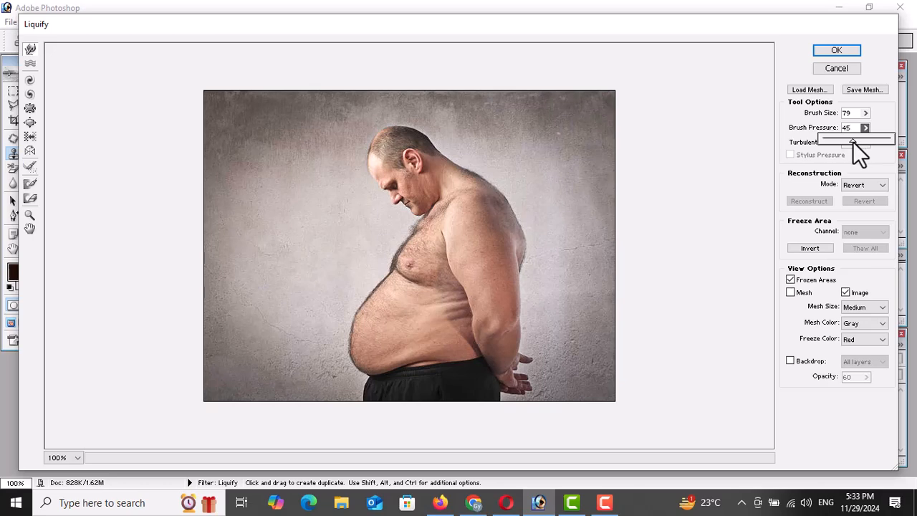
{"action": "left_click", "coordinate": [865, 113]}
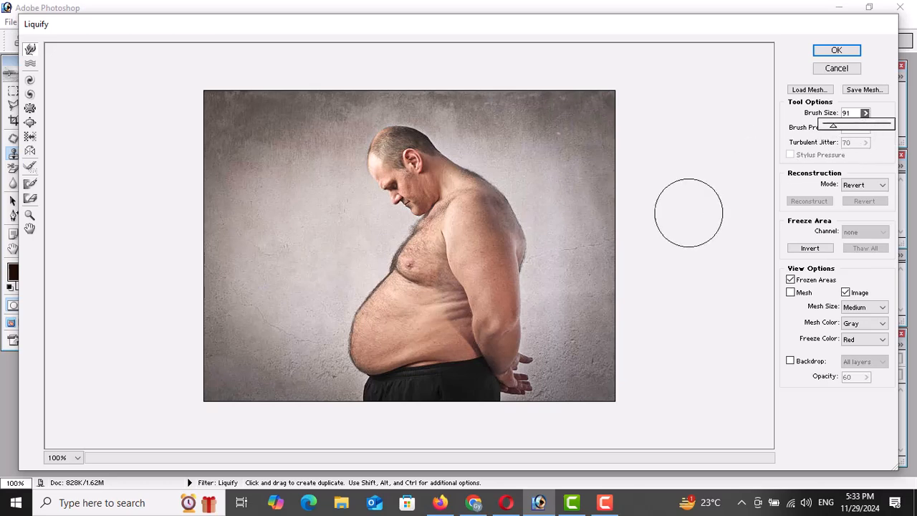
{"action": "left_click", "coordinate": [689, 213]}
{"action": "mouse_move", "coordinate": [344, 299]}
{"action": "left_mouse_down"}
{"action": "mouse_move", "coordinate": [348, 314]}
{"action": "mouse_move", "coordinate": [328, 327]}
{"action": "mouse_move", "coordinate": [335, 356]}
{"action": "left_mouse_up"}
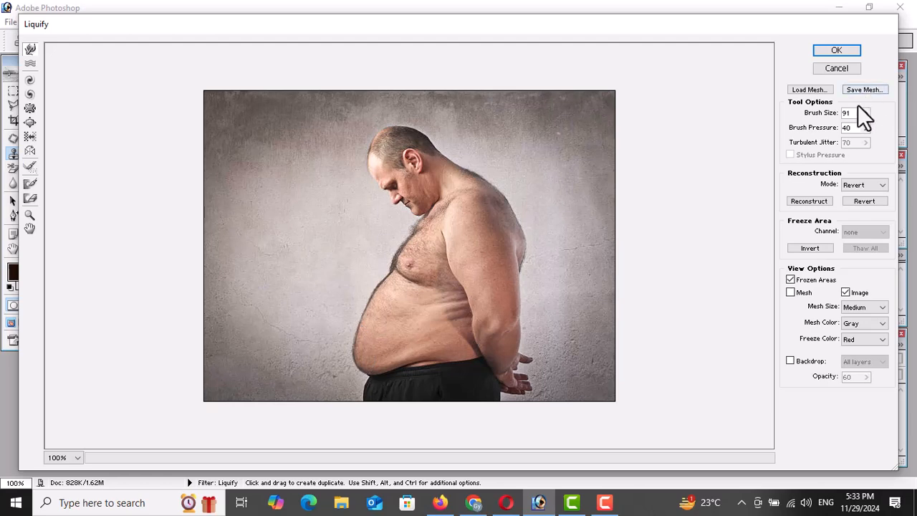
Push the lower front of the belly further inward with the Warp brush at pressure 35
{"action": "left_click", "coordinate": [865, 127]}
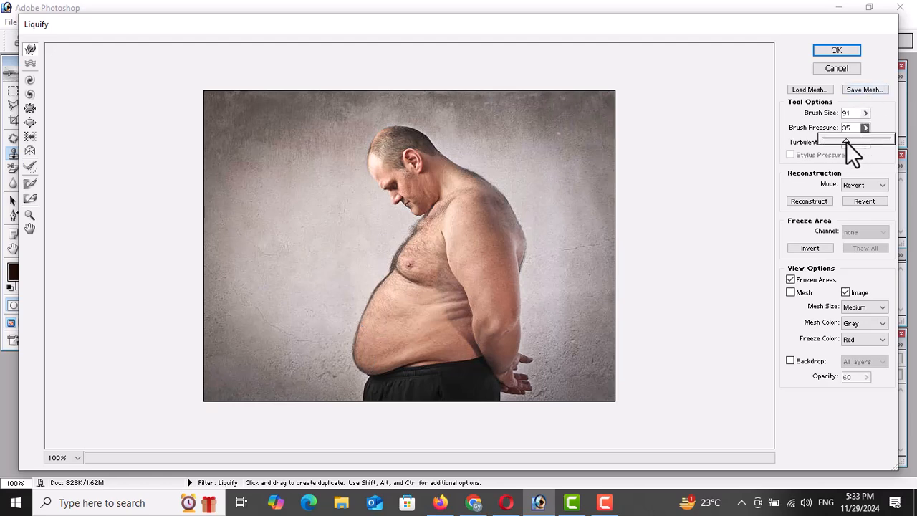
{"action": "left_click", "coordinate": [645, 236]}
{"action": "mouse_move", "coordinate": [349, 352]}
{"action": "left_mouse_down"}
{"action": "mouse_move", "coordinate": [385, 325]}
{"action": "mouse_move", "coordinate": [368, 352]}
{"action": "mouse_move", "coordinate": [367, 311]}
{"action": "mouse_move", "coordinate": [385, 299]}
{"action": "mouse_move", "coordinate": [381, 336]}
{"action": "mouse_move", "coordinate": [367, 349]}
{"action": "mouse_move", "coordinate": [380, 346]}
{"action": "mouse_move", "coordinate": [371, 344]}
{"action": "mouse_move", "coordinate": [369, 313]}
{"action": "mouse_move", "coordinate": [386, 294]}
{"action": "mouse_move", "coordinate": [387, 316]}
{"action": "mouse_move", "coordinate": [369, 350]}
{"action": "left_mouse_up"}
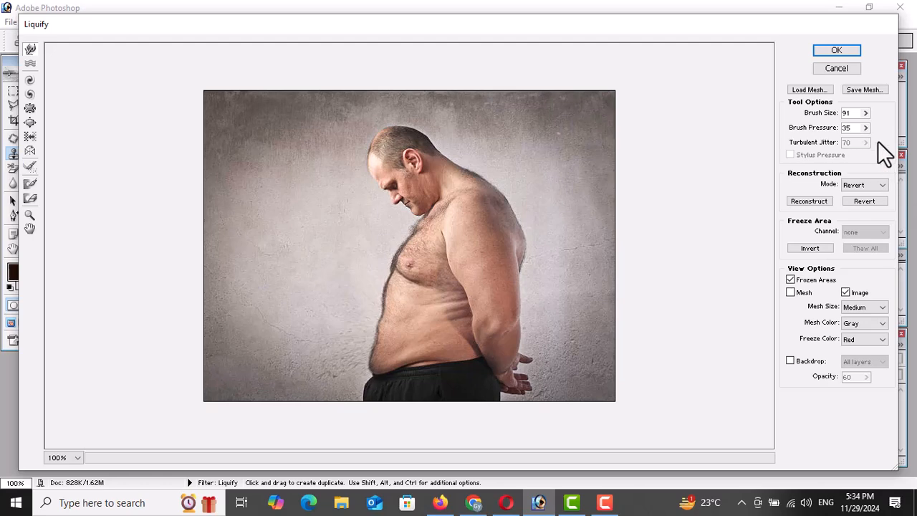
Smooth and flatten the belly's front edge with the Warp brush at pressure 28, and apply the Liquify filter
{"action": "left_click", "coordinate": [865, 113]}
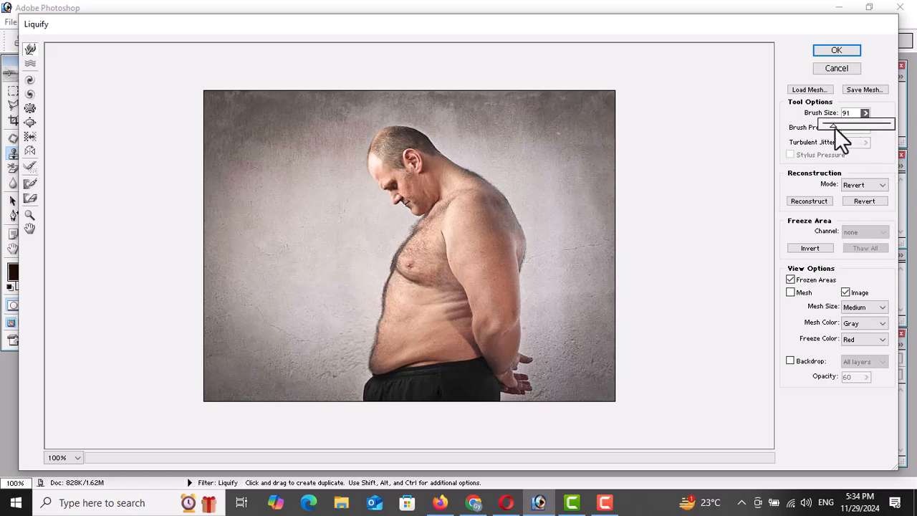
{"action": "left_click", "coordinate": [749, 139]}
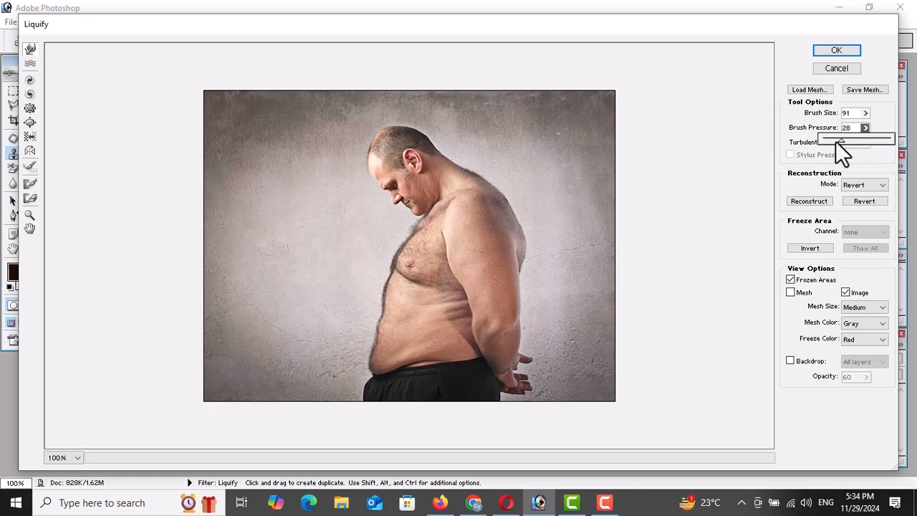
{"action": "left_click", "coordinate": [356, 309]}
{"action": "mouse_move", "coordinate": [361, 329]}
{"action": "left_mouse_down"}
{"action": "mouse_move", "coordinate": [349, 348]}
{"action": "mouse_move", "coordinate": [358, 349]}
{"action": "mouse_move", "coordinate": [360, 323]}
{"action": "mouse_move", "coordinate": [349, 351]}
{"action": "mouse_move", "coordinate": [370, 358]}
{"action": "left_mouse_up"}
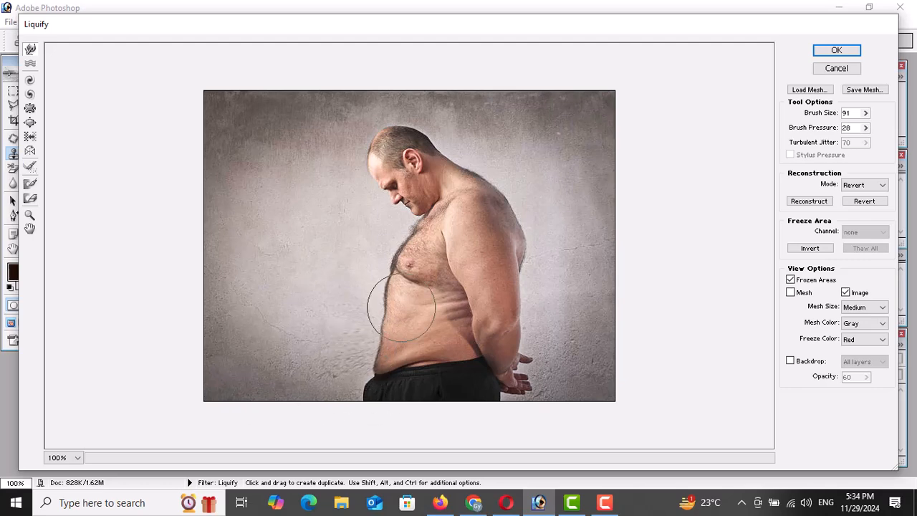
{"action": "mouse_move", "coordinate": [369, 328]}
{"action": "left_mouse_down"}
{"action": "mouse_move", "coordinate": [358, 323]}
{"action": "mouse_move", "coordinate": [361, 354]}
{"action": "mouse_move", "coordinate": [358, 319]}
{"action": "mouse_move", "coordinate": [371, 310]}
{"action": "left_mouse_up"}
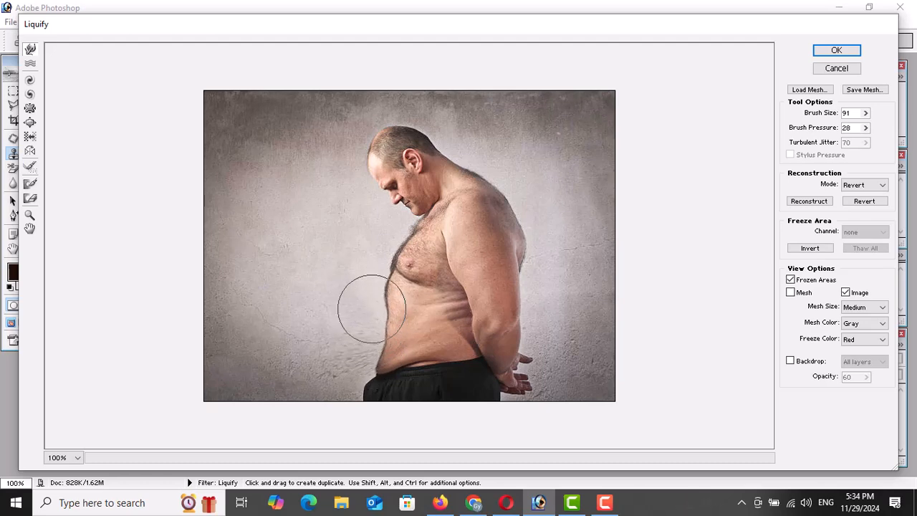
{"action": "left_click", "coordinate": [836, 50]}
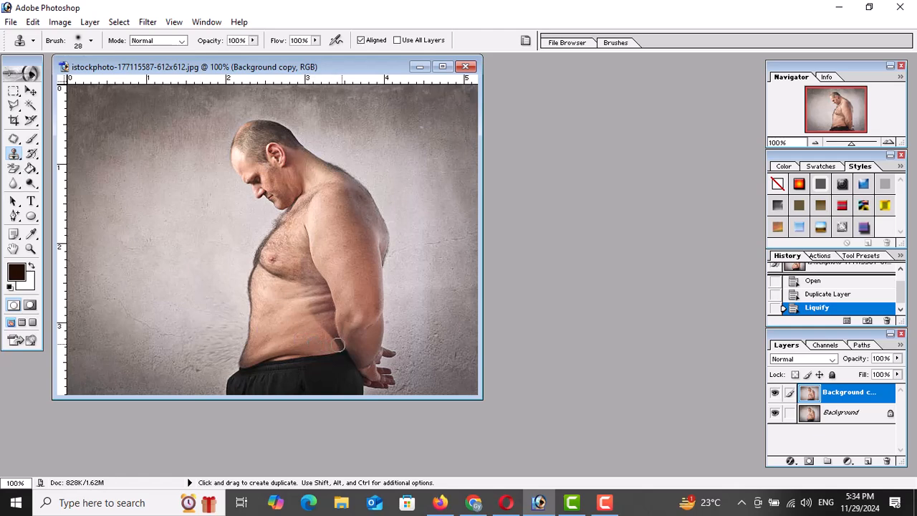
Clone skin from the side of the waist along the lower belly above the waistband, using the Clone Stamp at 57% flow
{"action": "left_click_drag", "start_coordinate": [14, 156], "coordinate": [84, 155]}
{"action": "left_click", "coordinate": [315, 40]}
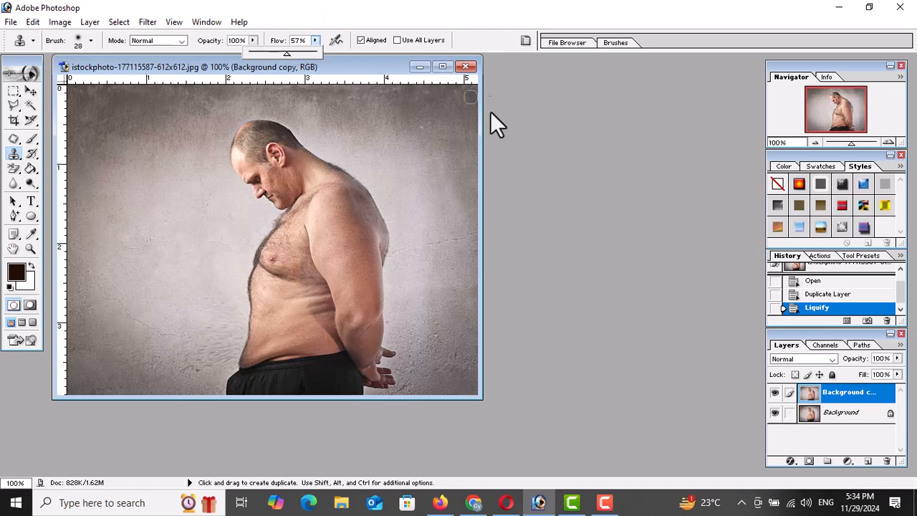
{"action": "left_click", "coordinate": [445, 179]}
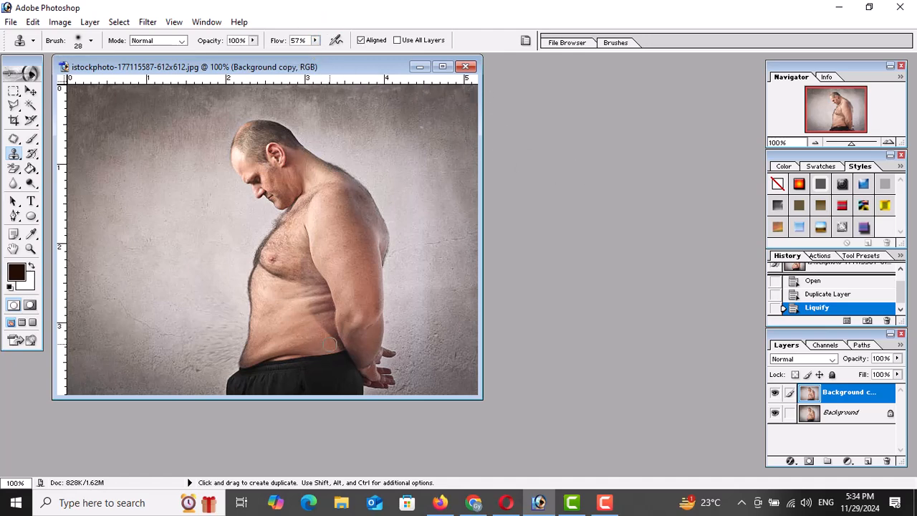
{"action": "key", "text": "alt"}
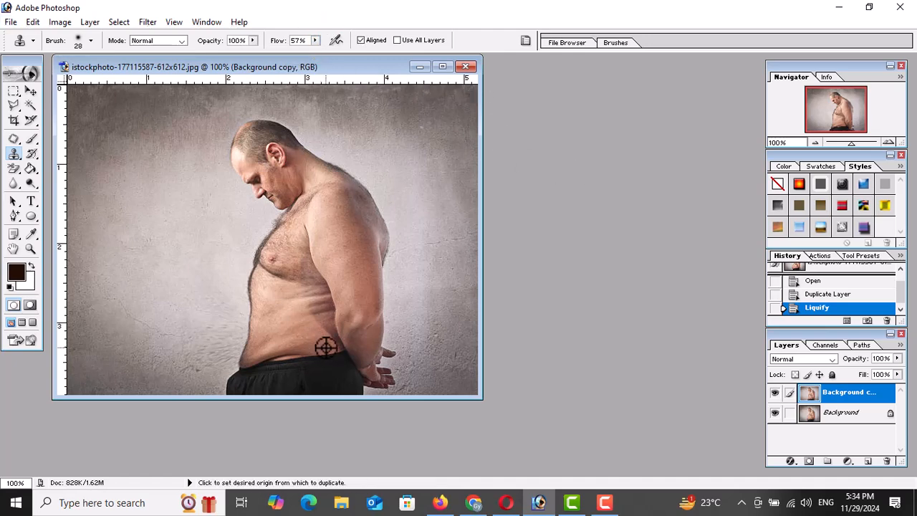
{"action": "left_click", "coordinate": [328, 346], "text": "alt"}
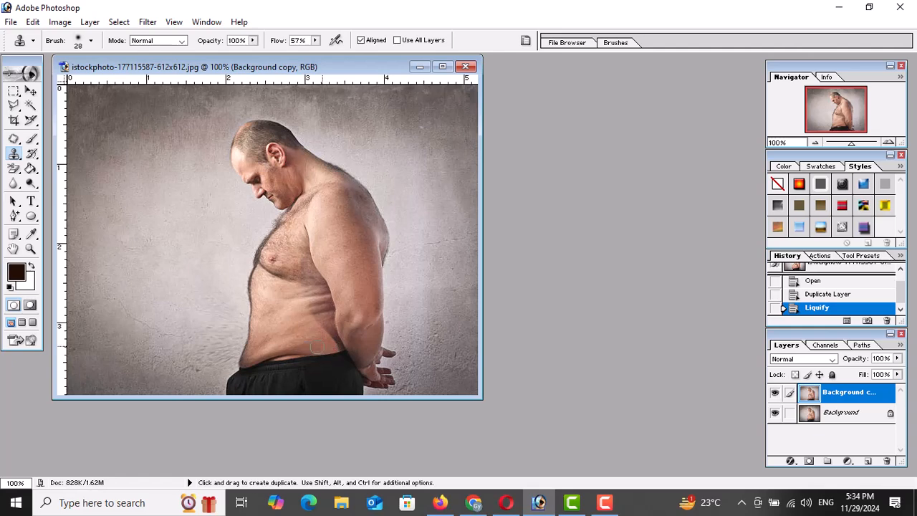
{"action": "key", "text": "alt"}
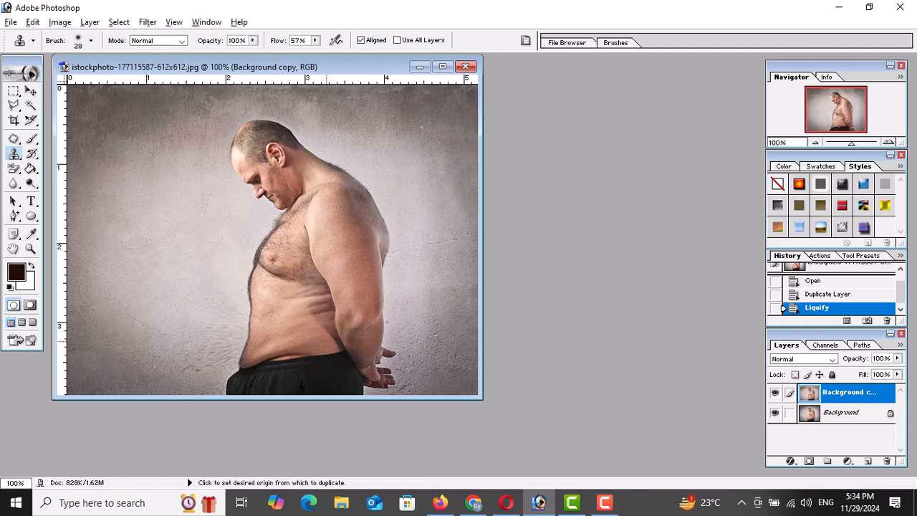
{"action": "left_click", "coordinate": [324, 343], "text": "alt"}
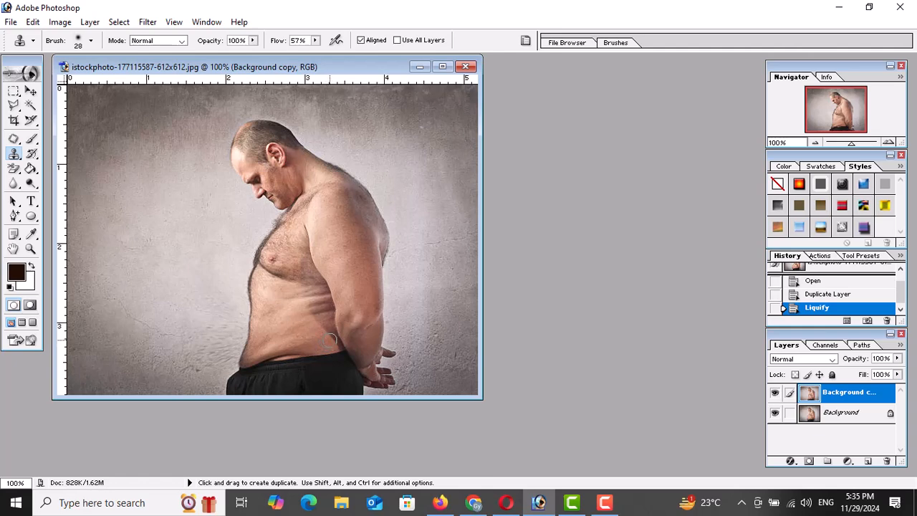
{"action": "left_click", "coordinate": [292, 351]}
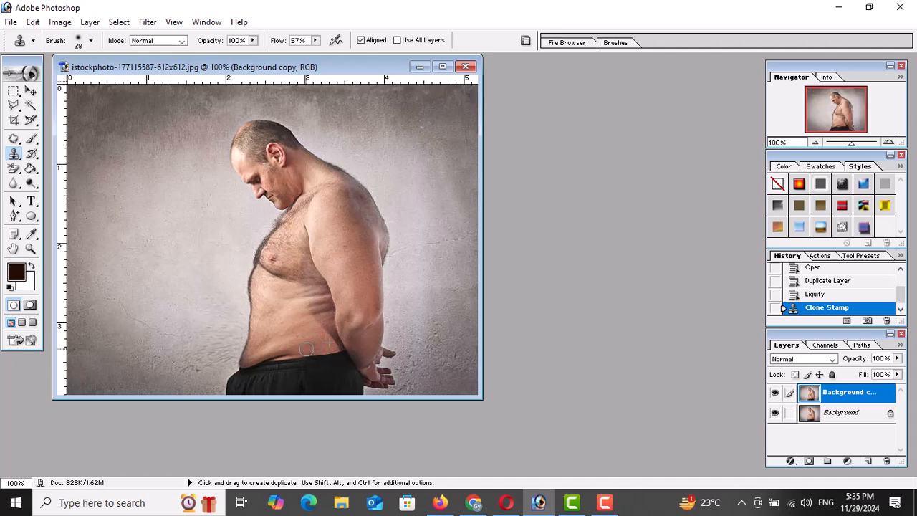
{"action": "left_click", "coordinate": [292, 349]}
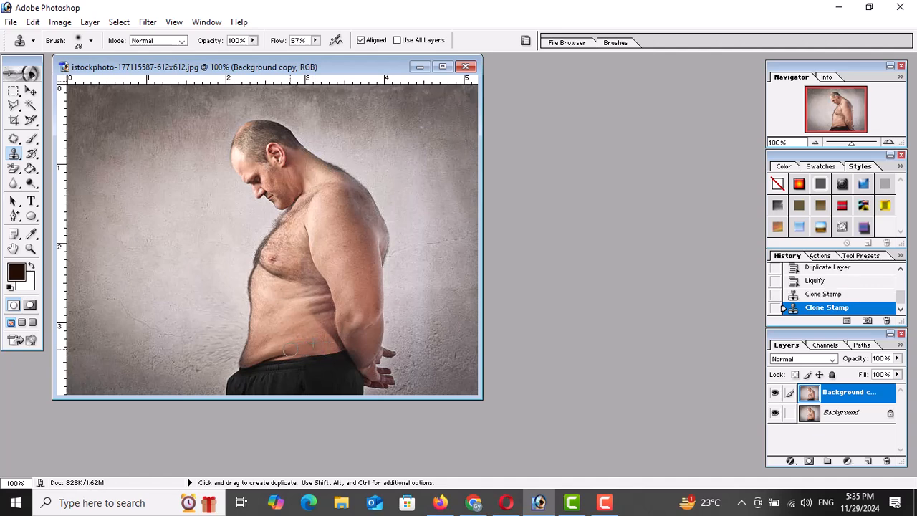
{"action": "left_click", "coordinate": [290, 350]}
{"action": "left_click", "coordinate": [318, 352]}
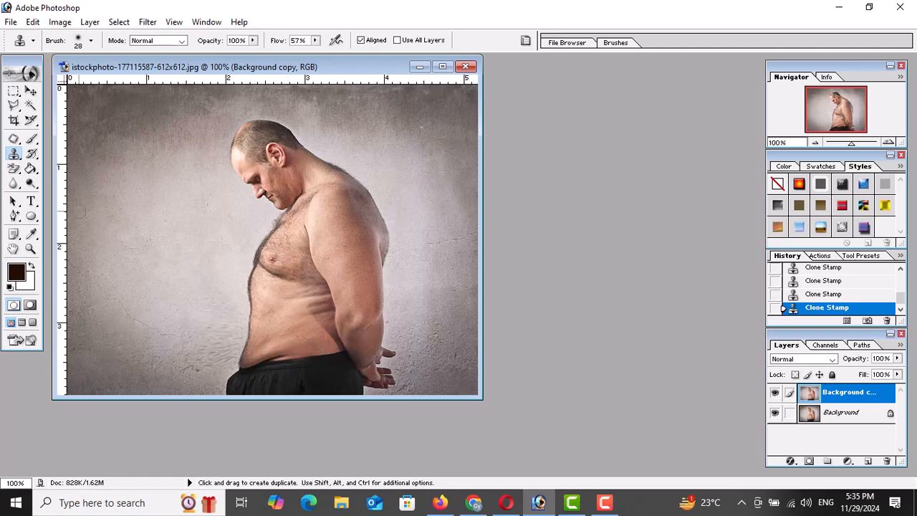
Try to retouch the lower belly skin with the Patch tool in Destination mode, and undo the patches
{"action": "mouse_move", "coordinate": [16, 147]}
{"action": "left_mouse_down"}
{"action": "mouse_move", "coordinate": [50, 169]}
{"action": "mouse_move", "coordinate": [55, 152]}
{"action": "left_mouse_up"}
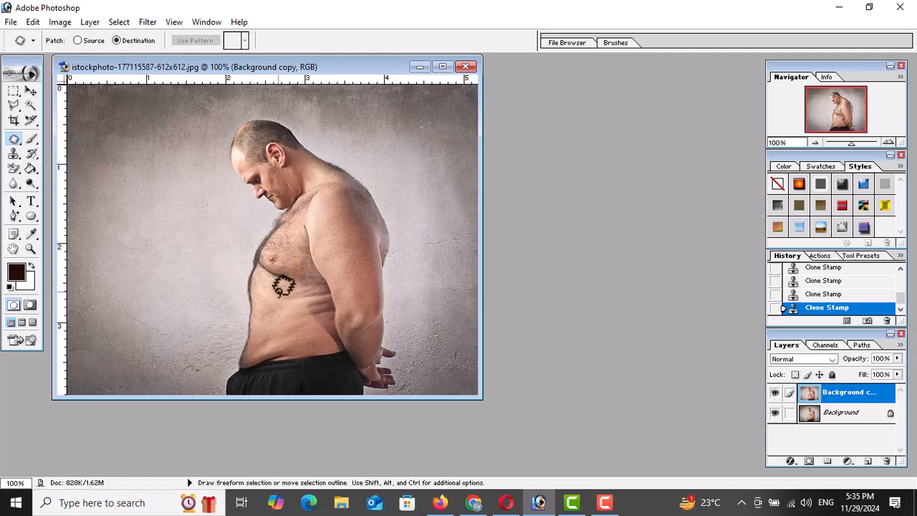
{"action": "mouse_move", "coordinate": [288, 338]}
{"action": "left_mouse_down"}
{"action": "mouse_move", "coordinate": [326, 350]}
{"action": "mouse_move", "coordinate": [279, 356]}
{"action": "mouse_move", "coordinate": [287, 336]}
{"action": "mouse_move", "coordinate": [291, 353]}
{"action": "mouse_move", "coordinate": [223, 366]}
{"action": "mouse_move", "coordinate": [243, 340]}
{"action": "left_mouse_up"}
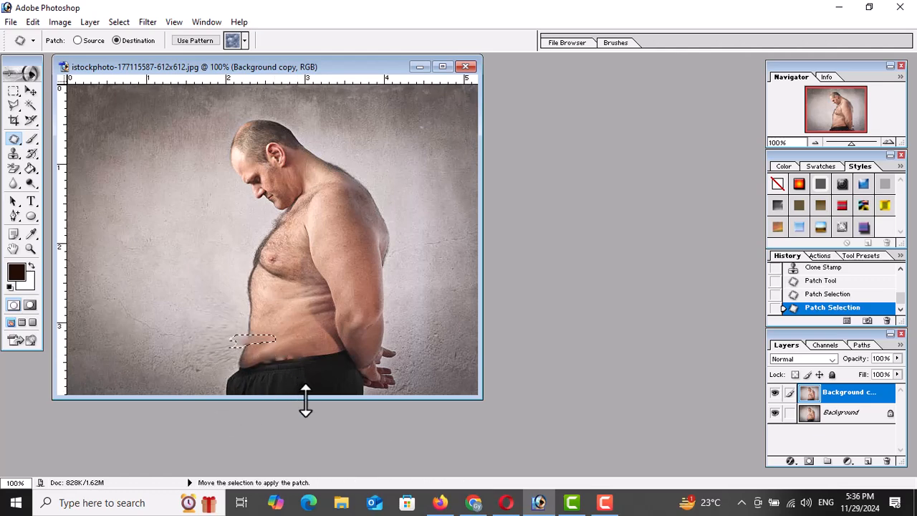
{"action": "key", "text": "ctrl+z"}
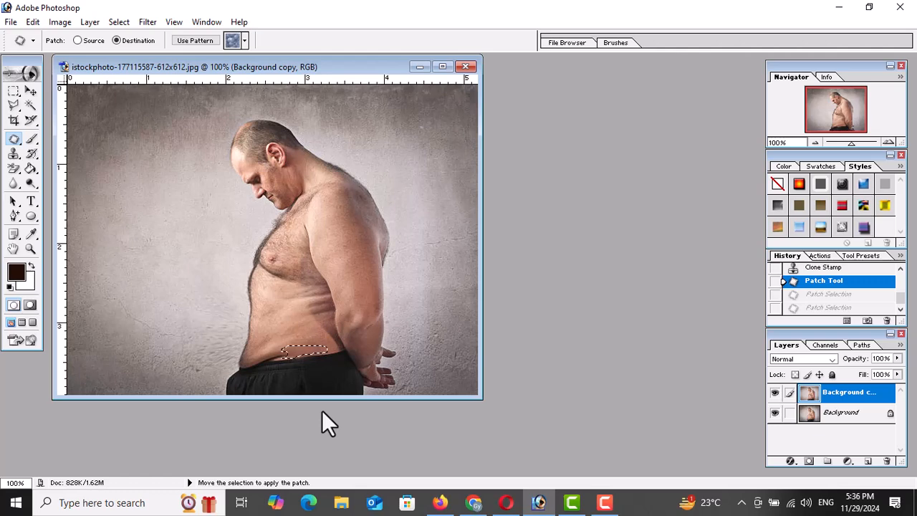
{"action": "key", "text": "ctrl+alt+z"}
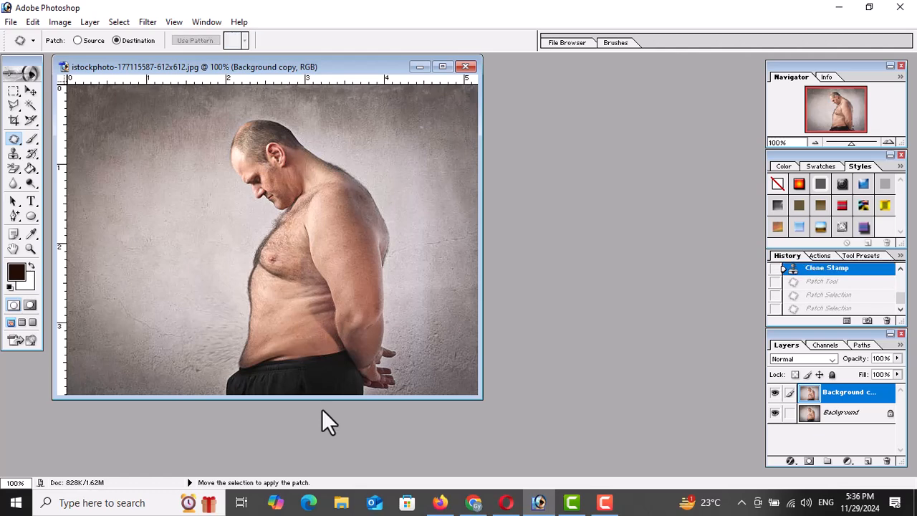
{"action": "left_click", "coordinate": [14, 153]}
{"action": "left_click_drag", "start_coordinate": [13, 153], "coordinate": [77, 155]}
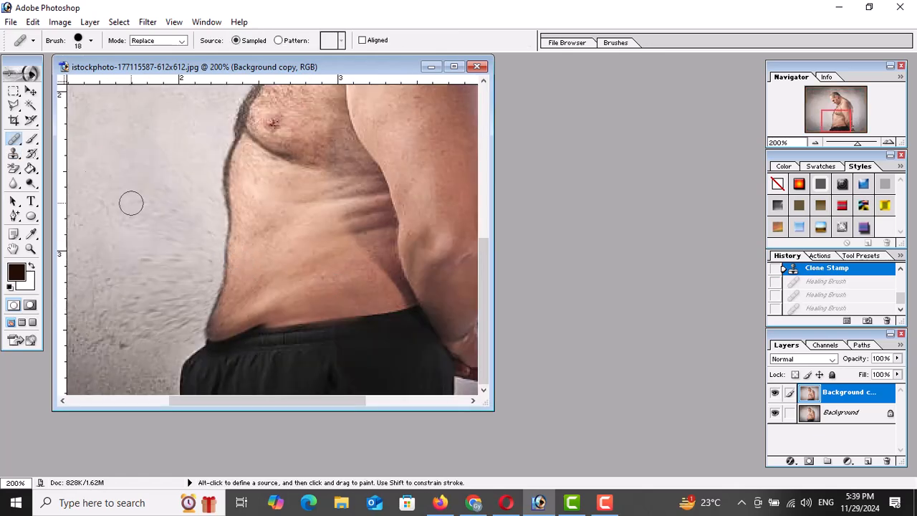
Patch two spots of clean skin over the lower belly just above the waistband with the Patch tool, and deselect
{"action": "left_click_drag", "start_coordinate": [15, 140], "coordinate": [67, 152]}
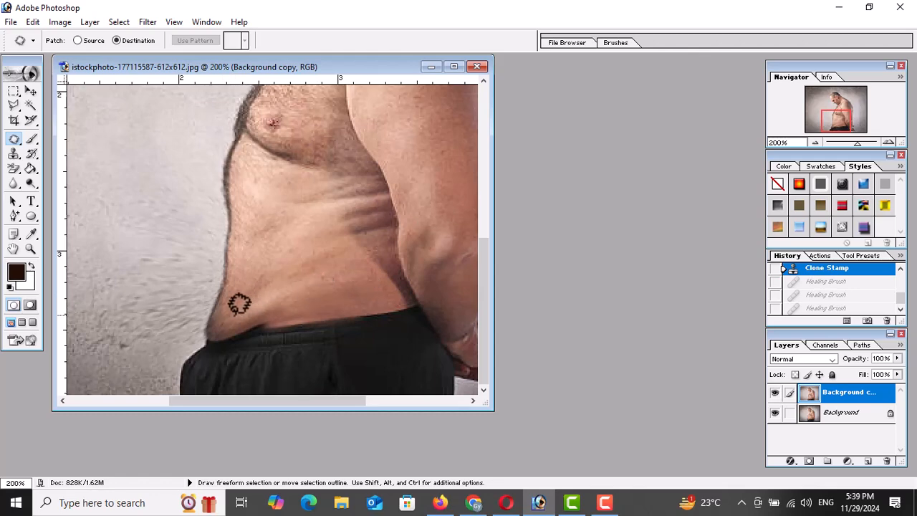
{"action": "mouse_move", "coordinate": [229, 316]}
{"action": "left_mouse_down"}
{"action": "mouse_move", "coordinate": [216, 330]}
{"action": "mouse_move", "coordinate": [238, 322]}
{"action": "mouse_move", "coordinate": [225, 313]}
{"action": "mouse_move", "coordinate": [259, 329]}
{"action": "left_mouse_up"}
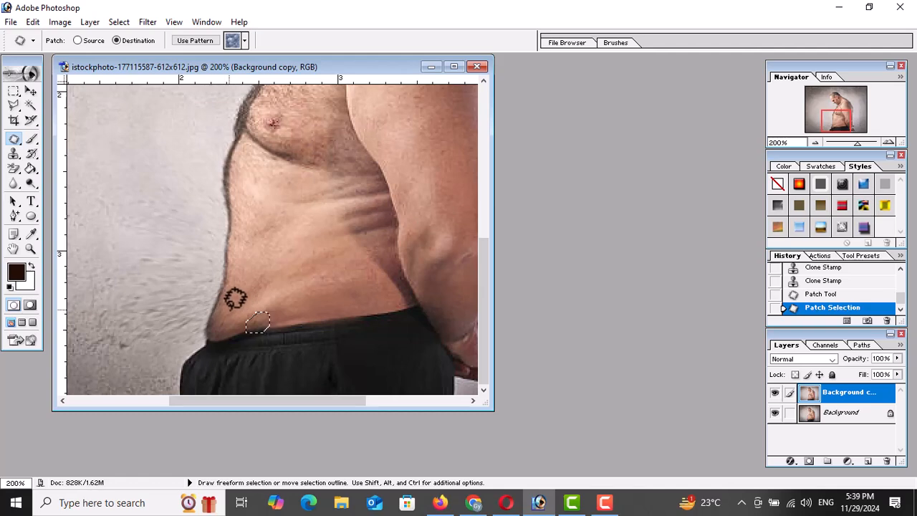
{"action": "mouse_move", "coordinate": [222, 315]}
{"action": "left_mouse_down"}
{"action": "mouse_move", "coordinate": [219, 328]}
{"action": "mouse_move", "coordinate": [245, 326]}
{"action": "mouse_move", "coordinate": [229, 301]}
{"action": "mouse_move", "coordinate": [241, 327]}
{"action": "mouse_move", "coordinate": [279, 324]}
{"action": "mouse_move", "coordinate": [272, 319]}
{"action": "left_mouse_up"}
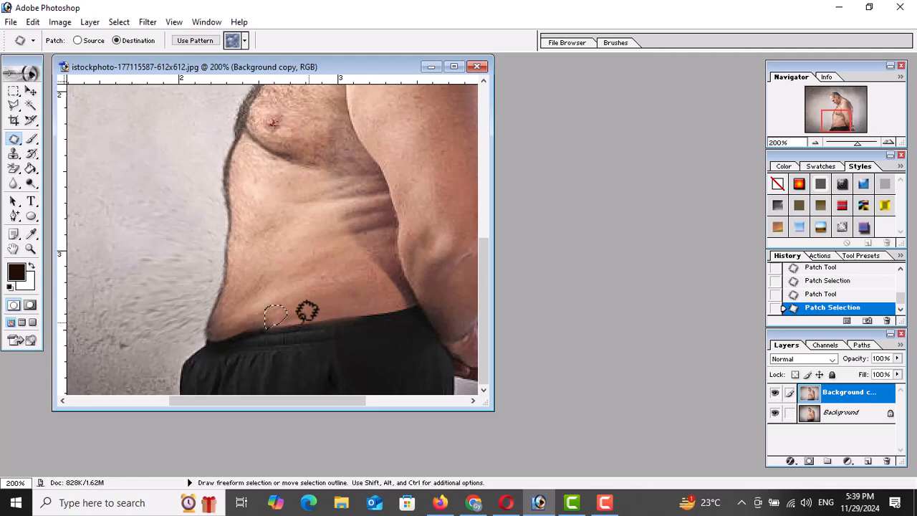
{"action": "key", "text": "ctrl+d"}
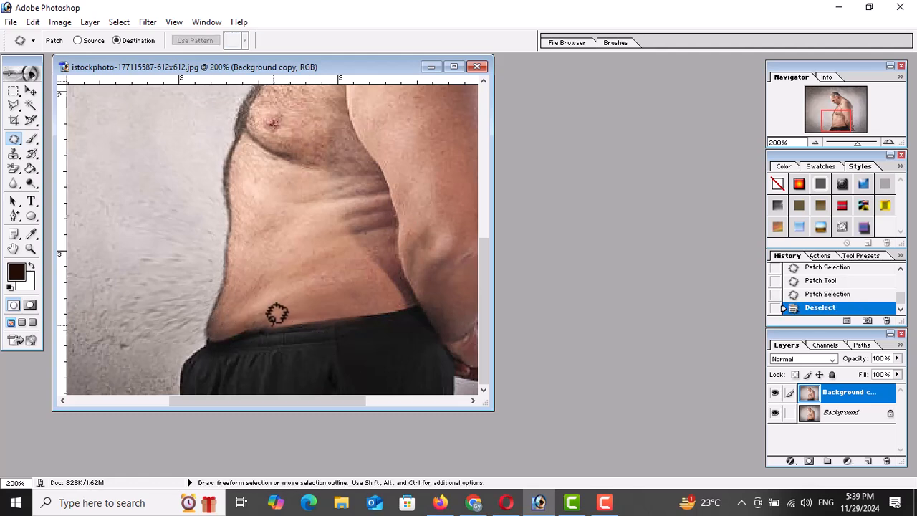
Clone nearby wall texture over the smeared wall in front of the belly with the Clone Stamp at brush size 19
{"action": "left_click", "coordinate": [14, 154]}
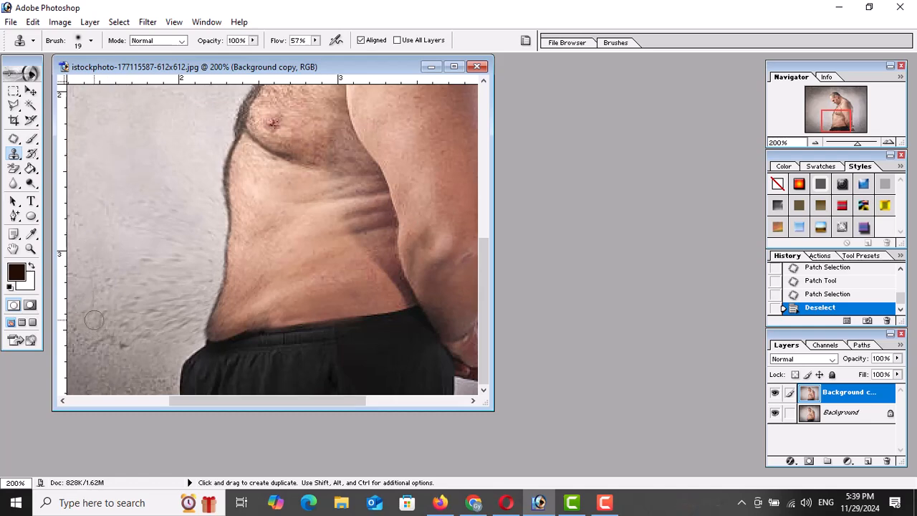
{"action": "mouse_move", "coordinate": [132, 313]}
{"action": "left_mouse_down"}
{"action": "mouse_move", "coordinate": [150, 322]}
{"action": "mouse_move", "coordinate": [165, 343]}
{"action": "mouse_move", "coordinate": [138, 363]}
{"action": "mouse_move", "coordinate": [150, 296]}
{"action": "mouse_move", "coordinate": [142, 321]}
{"action": "mouse_move", "coordinate": [130, 287]}
{"action": "mouse_move", "coordinate": [176, 307]}
{"action": "mouse_move", "coordinate": [156, 344]}
{"action": "left_mouse_up"}
{"action": "left_click", "coordinate": [113, 374], "text": "alt"}
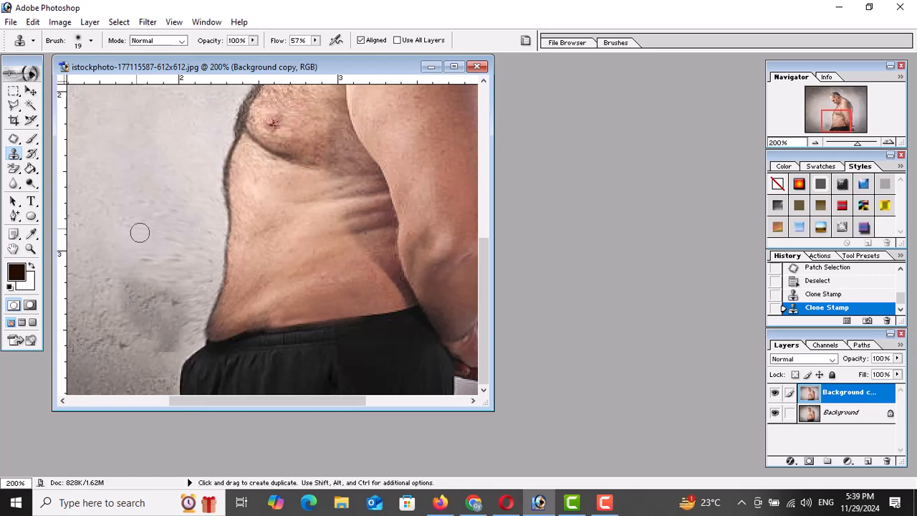
{"action": "mouse_move", "coordinate": [137, 265]}
{"action": "left_mouse_down"}
{"action": "mouse_move", "coordinate": [127, 285]}
{"action": "mouse_move", "coordinate": [147, 310]}
{"action": "mouse_move", "coordinate": [161, 299]}
{"action": "mouse_move", "coordinate": [137, 319]}
{"action": "mouse_move", "coordinate": [166, 336]}
{"action": "mouse_move", "coordinate": [171, 307]}
{"action": "mouse_move", "coordinate": [196, 305]}
{"action": "mouse_move", "coordinate": [169, 328]}
{"action": "mouse_move", "coordinate": [141, 305]}
{"action": "mouse_move", "coordinate": [157, 336]}
{"action": "mouse_move", "coordinate": [200, 329]}
{"action": "mouse_move", "coordinate": [182, 304]}
{"action": "mouse_move", "coordinate": [172, 311]}
{"action": "left_mouse_up"}
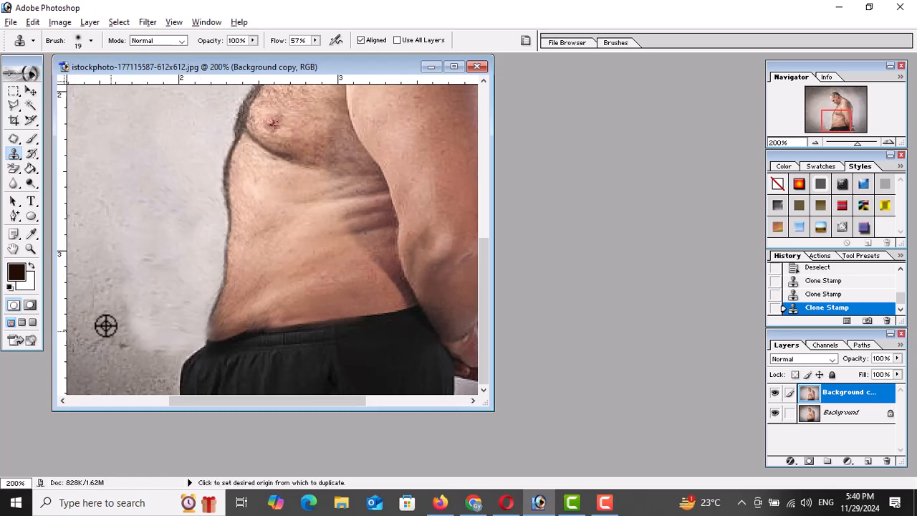
{"action": "left_click", "coordinate": [111, 336], "text": "alt"}
{"action": "mouse_move", "coordinate": [172, 350]}
{"action": "left_mouse_down"}
{"action": "mouse_move", "coordinate": [188, 342]}
{"action": "mouse_move", "coordinate": [143, 331]}
{"action": "mouse_move", "coordinate": [135, 296]}
{"action": "left_mouse_up"}
{"action": "left_click", "coordinate": [98, 178], "text": "alt"}
{"action": "left_click", "coordinate": [125, 235]}
{"action": "left_click", "coordinate": [188, 236]}
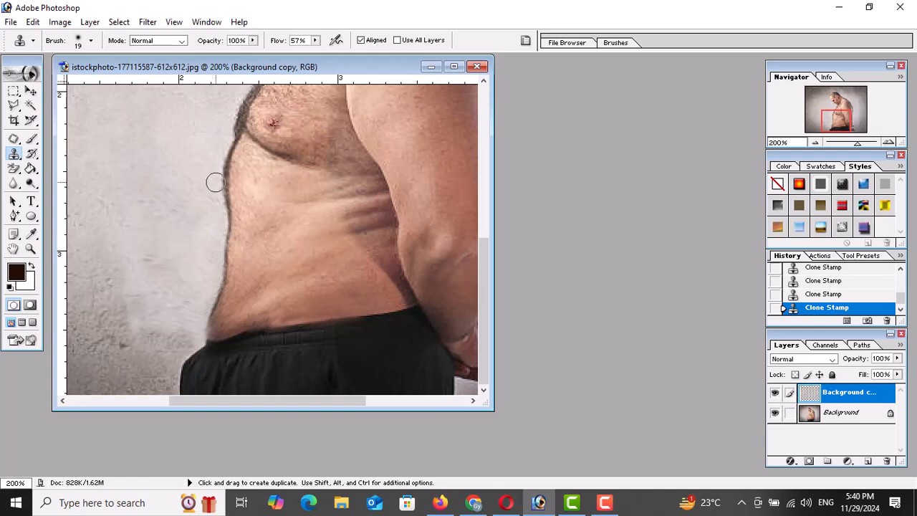
{"action": "left_click", "coordinate": [91, 266], "text": "alt"}
{"action": "mouse_move", "coordinate": [153, 217]}
{"action": "left_mouse_down"}
{"action": "mouse_move", "coordinate": [169, 235]}
{"action": "mouse_move", "coordinate": [140, 250]}
{"action": "mouse_move", "coordinate": [146, 235]}
{"action": "mouse_move", "coordinate": [136, 247]}
{"action": "mouse_move", "coordinate": [144, 260]}
{"action": "mouse_move", "coordinate": [145, 228]}
{"action": "mouse_move", "coordinate": [155, 336]}
{"action": "left_mouse_up"}
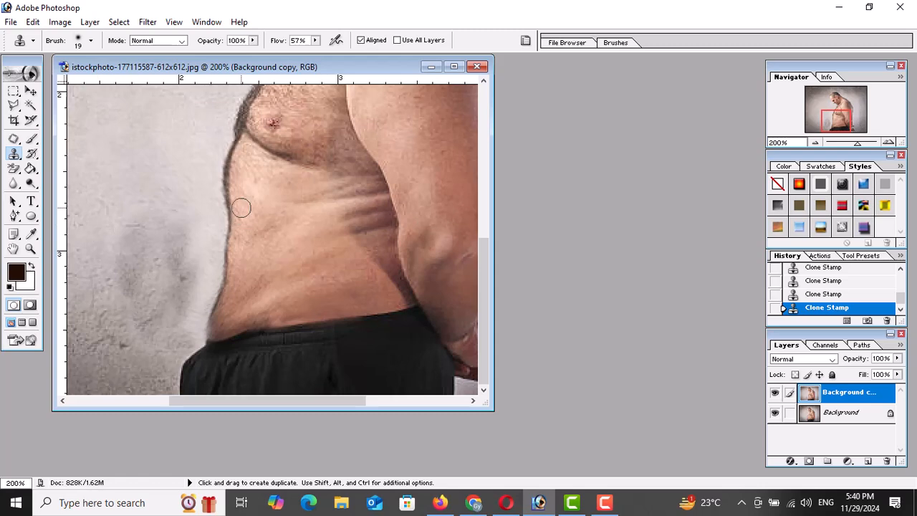
Cover the dark cloned patches on the wall beside the belly with lighter wall texture, enlarging the Clone Stamp brush to 43
{"action": "key", "text": "ctrl+minus"}
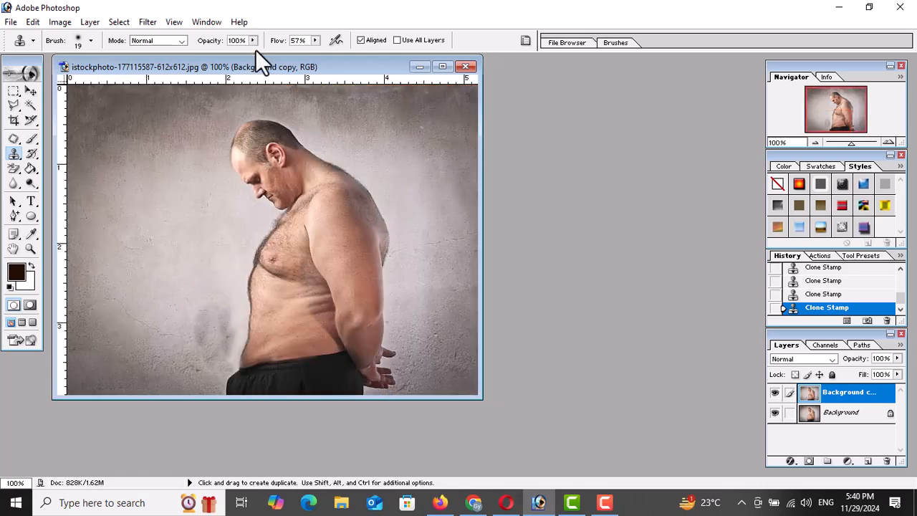
{"action": "left_click", "coordinate": [211, 264], "text": "alt"}
{"action": "mouse_move", "coordinate": [228, 315]}
{"action": "left_mouse_down"}
{"action": "mouse_move", "coordinate": [222, 340]}
{"action": "mouse_move", "coordinate": [239, 329]}
{"action": "mouse_move", "coordinate": [226, 359]}
{"action": "mouse_move", "coordinate": [225, 318]}
{"action": "mouse_move", "coordinate": [235, 340]}
{"action": "mouse_move", "coordinate": [229, 316]}
{"action": "mouse_move", "coordinate": [216, 305]}
{"action": "mouse_move", "coordinate": [213, 341]}
{"action": "mouse_move", "coordinate": [208, 310]}
{"action": "mouse_move", "coordinate": [208, 338]}
{"action": "left_mouse_up"}
{"action": "right_click", "coordinate": [197, 273]}
{"action": "left_click_drag", "start_coordinate": [219, 290], "coordinate": [239, 290]}
{"action": "left_click", "coordinate": [577, 345]}
{"action": "mouse_move", "coordinate": [208, 326]}
{"action": "left_mouse_down"}
{"action": "mouse_move", "coordinate": [213, 357]}
{"action": "mouse_move", "coordinate": [223, 362]}
{"action": "mouse_move", "coordinate": [229, 347]}
{"action": "left_mouse_up"}
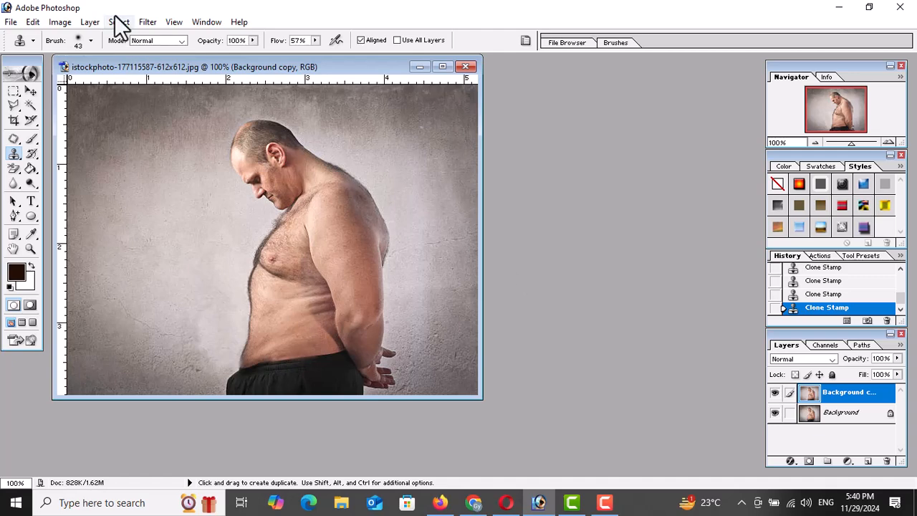
Compare the retouched photo with the original by hiding the Background copy layer and showing it again
{"action": "left_click_drag", "start_coordinate": [284, 68], "coordinate": [357, 103]}
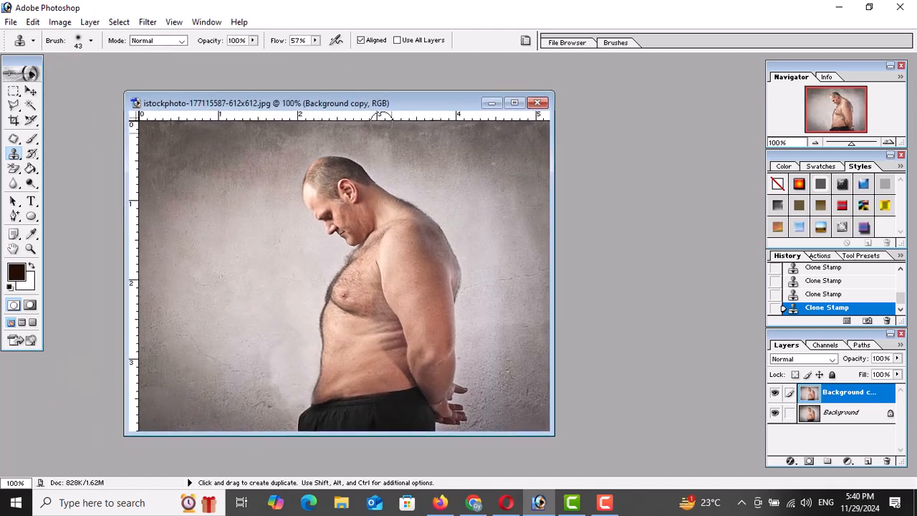
{"action": "left_click", "coordinate": [779, 399]}
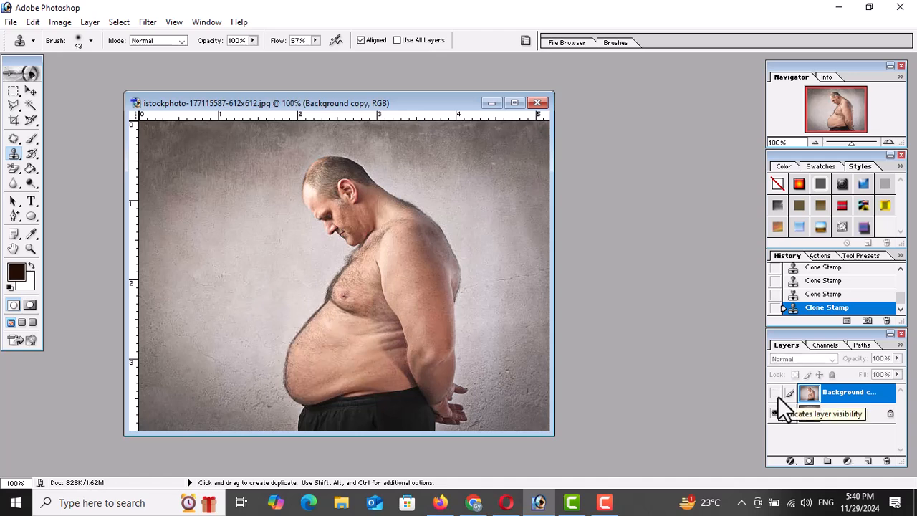
{"action": "left_click", "coordinate": [779, 400]}
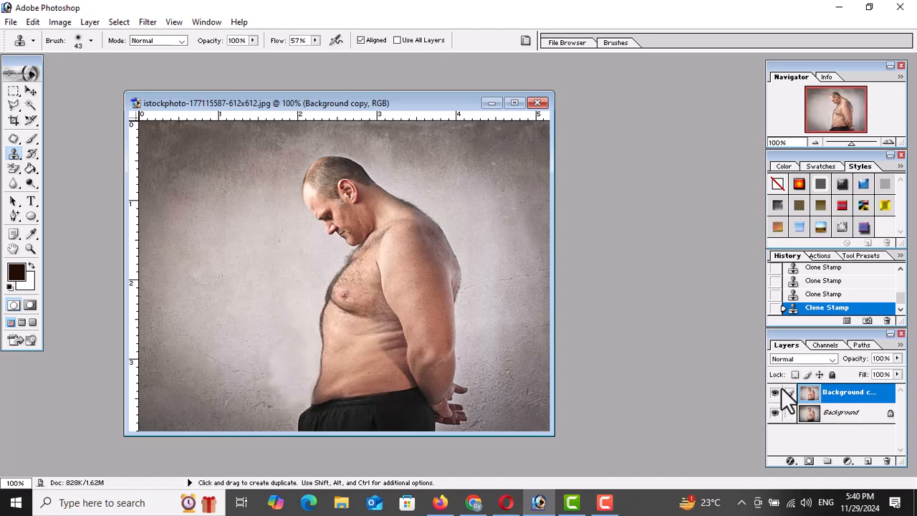